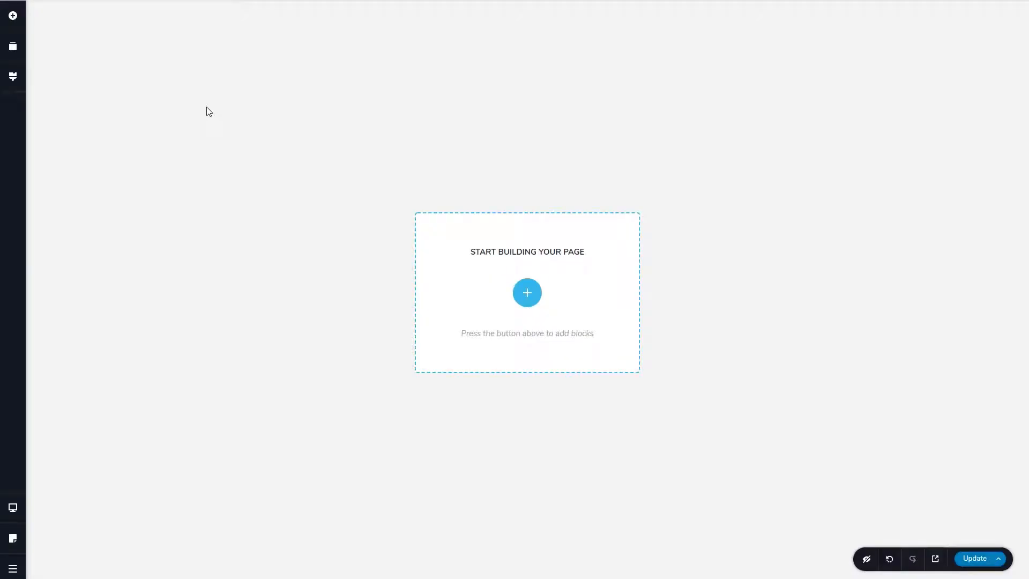
- Look through the available page elements, including the grid, social and WordPress groups
left_click(13, 18)
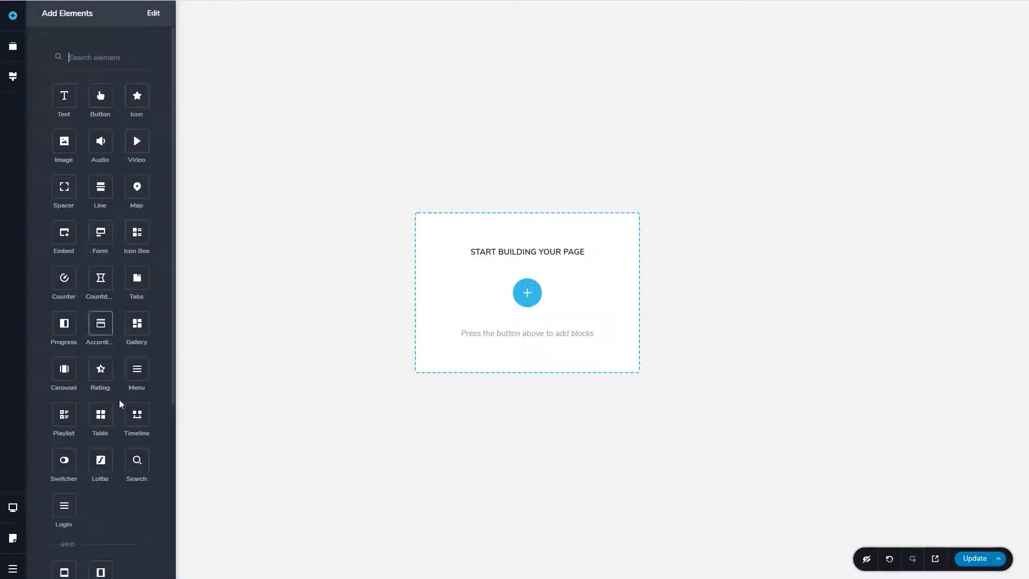
scroll(93, 130, "down", 5)
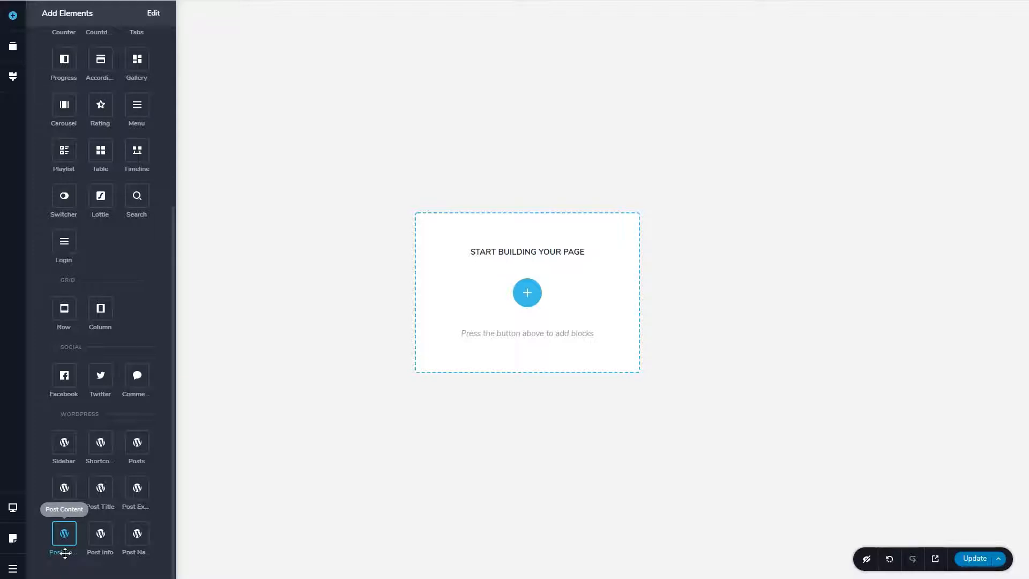
left_click_drag(65, 553, 62, 28)
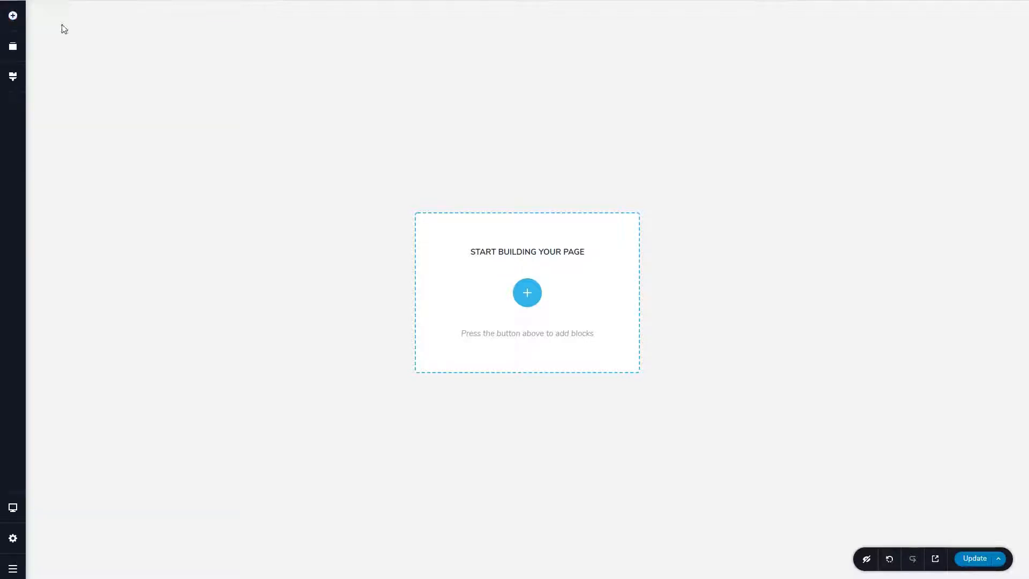
left_click(13, 17)
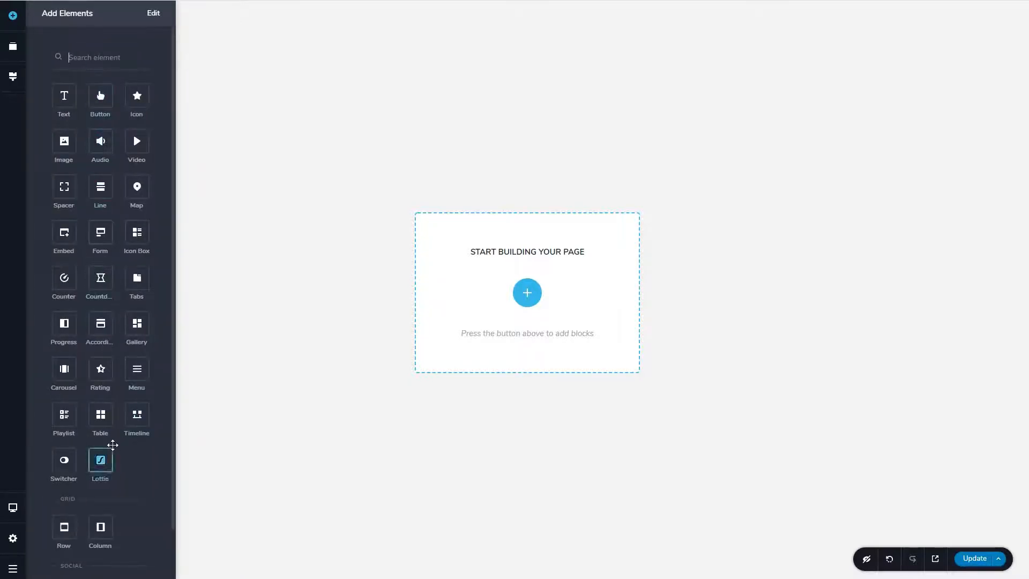
scroll(112, 443, "down", 1)
scroll(112, 443, "up", 1)
scroll(166, 327, "down", 1)
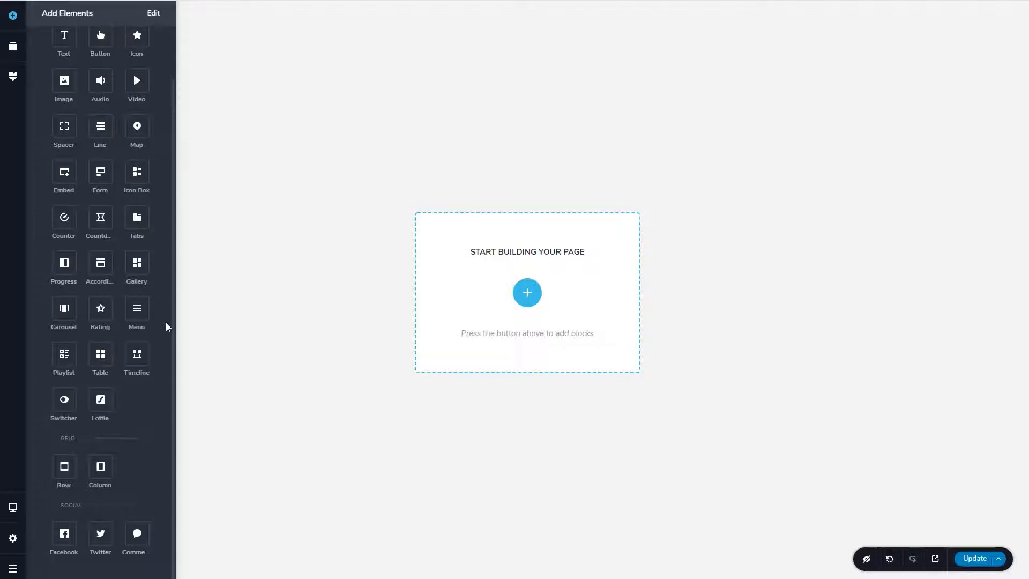
scroll(166, 327, "up", 1)
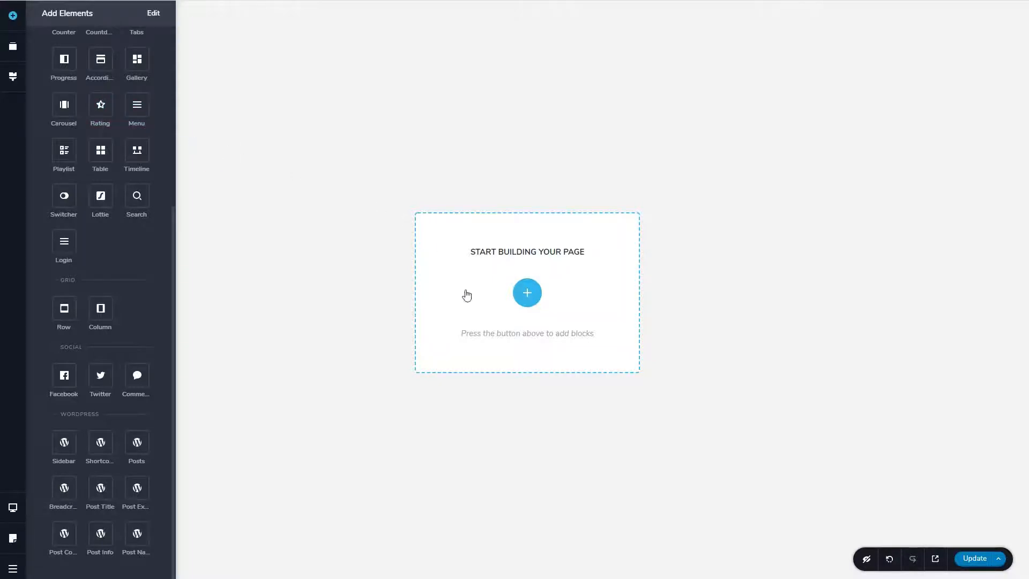
- Create a blank block from scratch and insert a two-column row in it
left_click(527, 294)
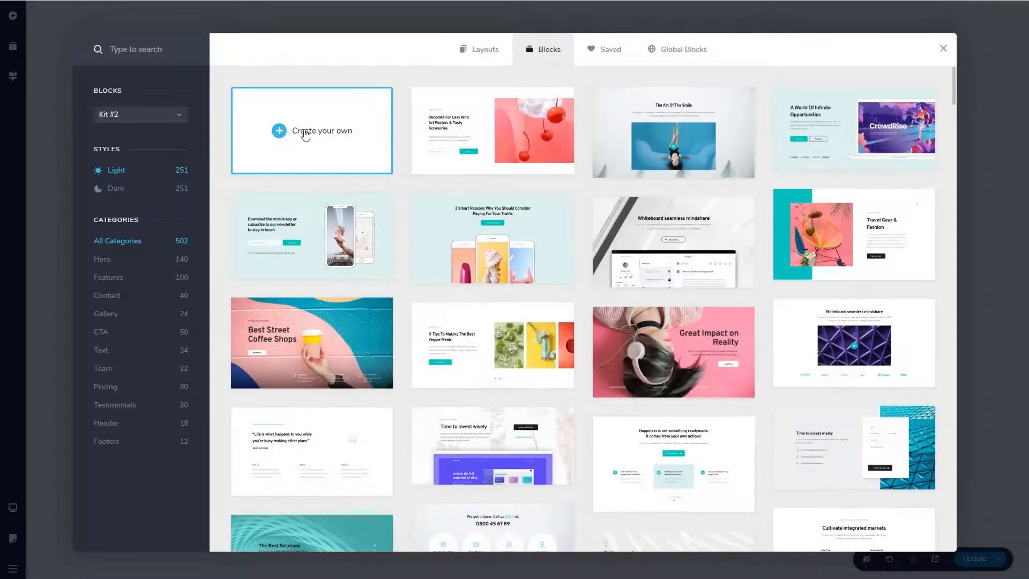
left_click(305, 134)
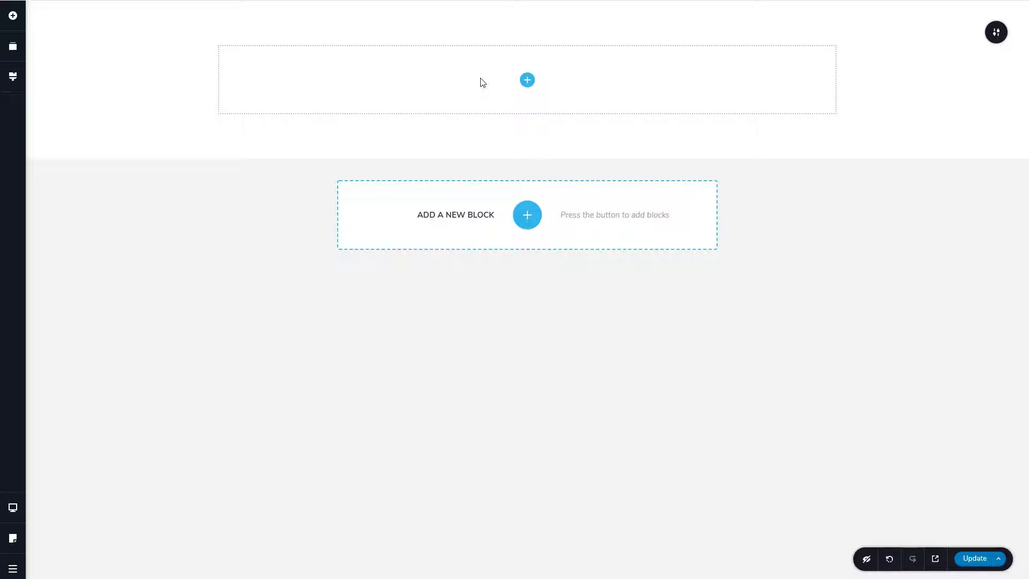
left_click(527, 80)
scroll(96, 151, "down", 5)
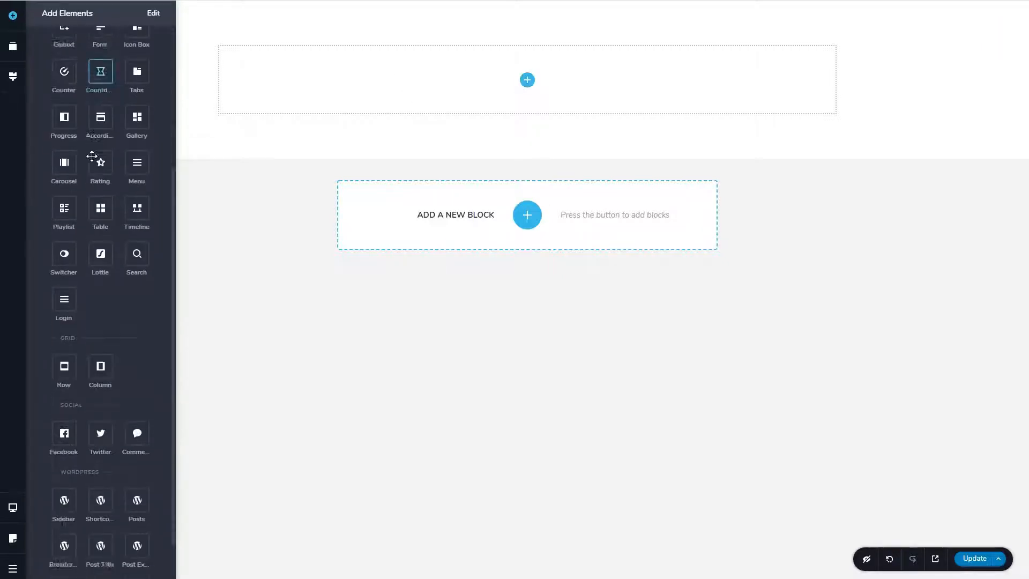
left_click_drag(63, 307, 527, 81)
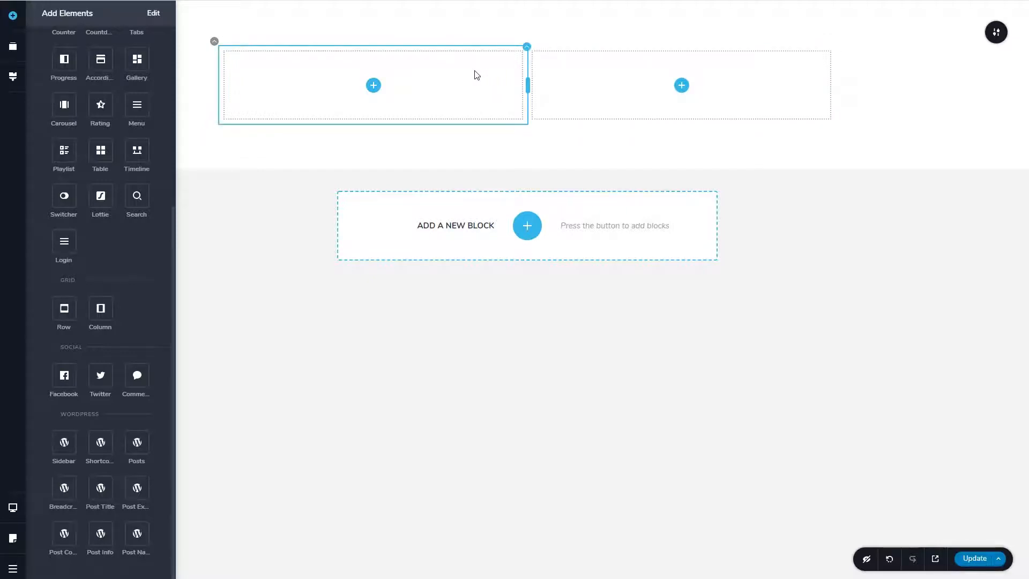
mouse_move(528, 83)
left_mouse_down()
mouse_move(465, 81)
mouse_move(528, 83)
left_mouse_up()
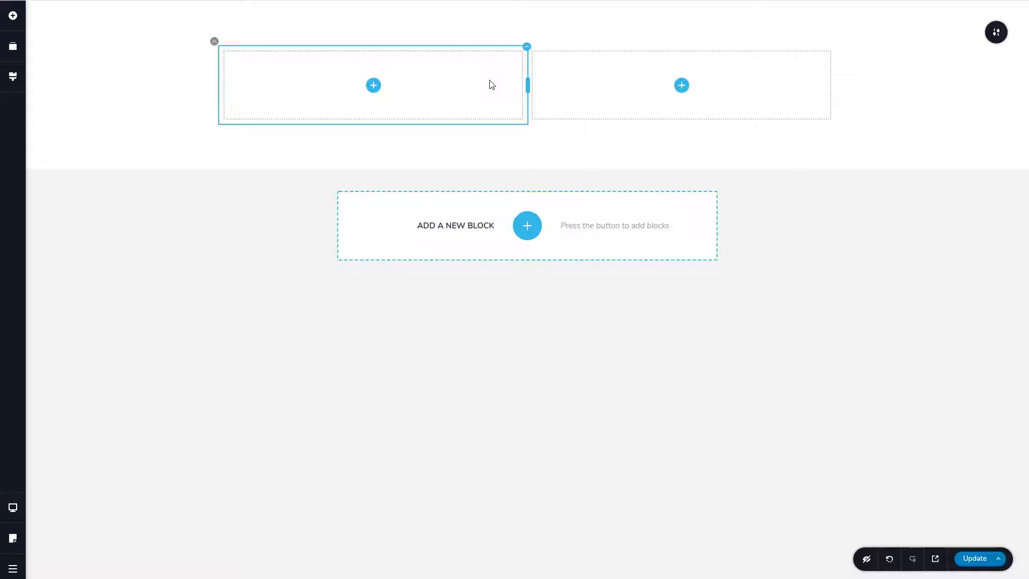
- Increase the block's top padding to about 119 px and enlarge its bottom padding by a similar amount
left_click_drag(453, 12, 453, 36)
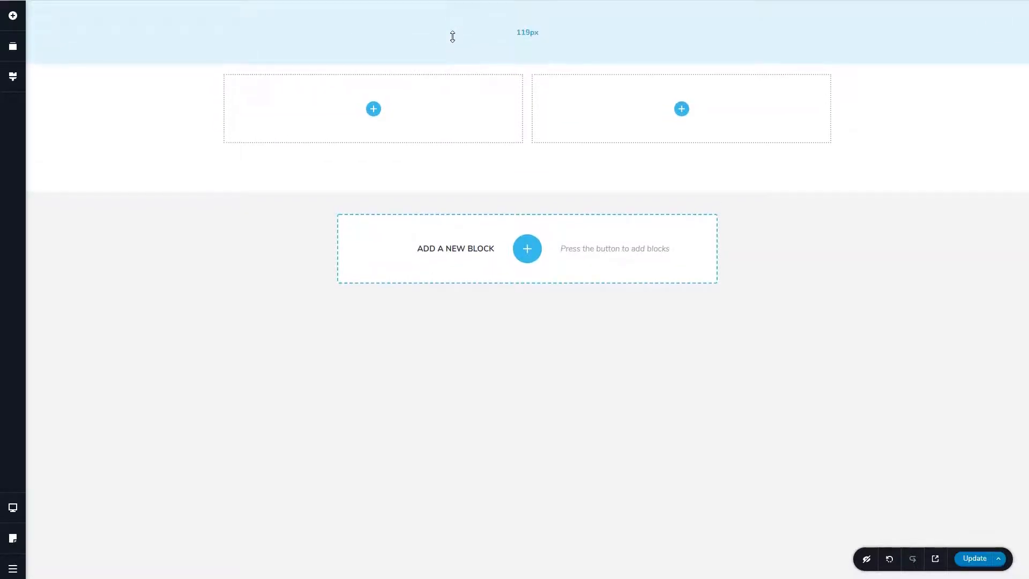
left_click_drag(443, 165, 443, 187)
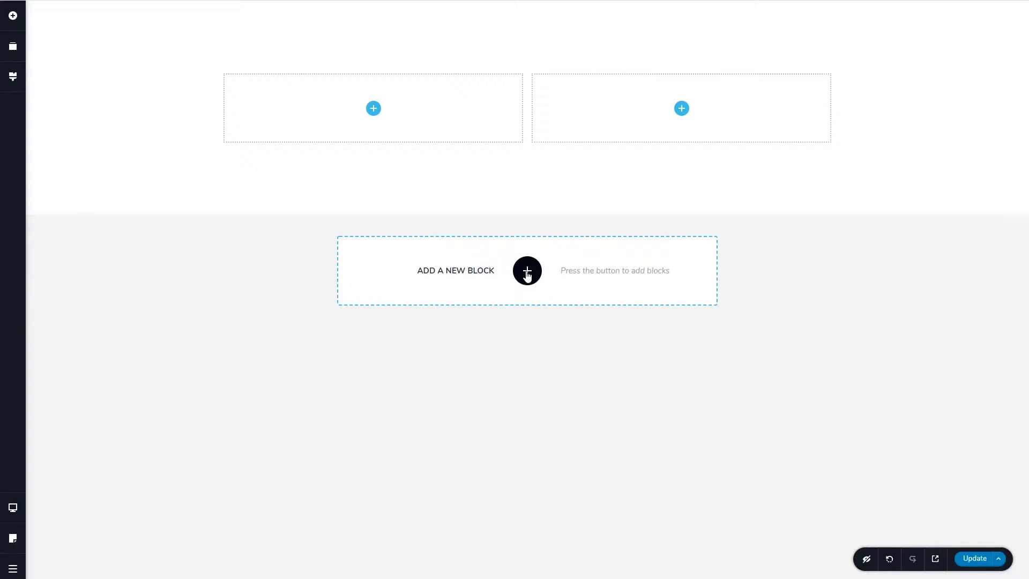
- Examine the premade blocks for a new section, comparing Kit #1 with Kit #2 and the dark style with the light one
left_click(526, 272)
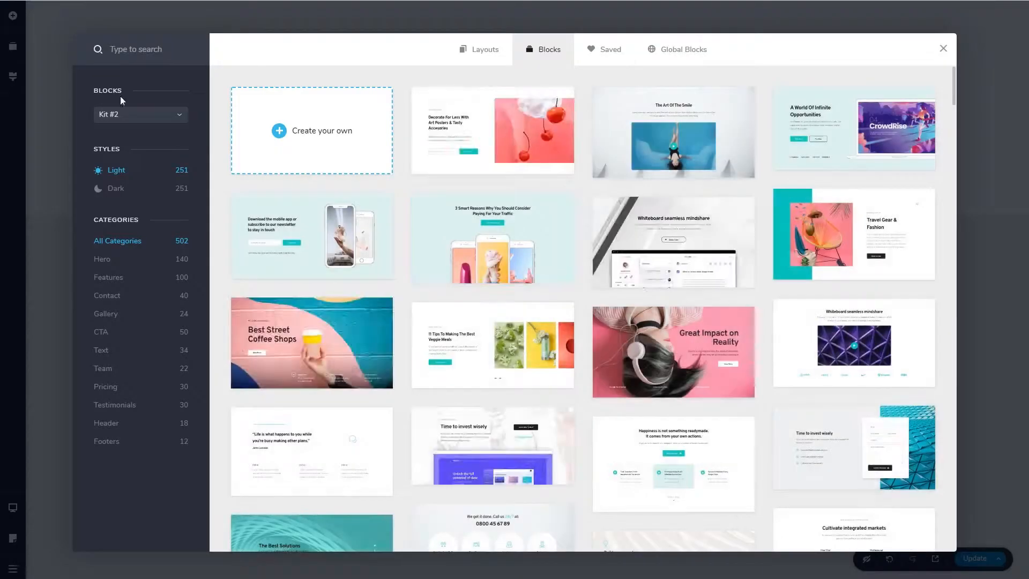
left_click(137, 120)
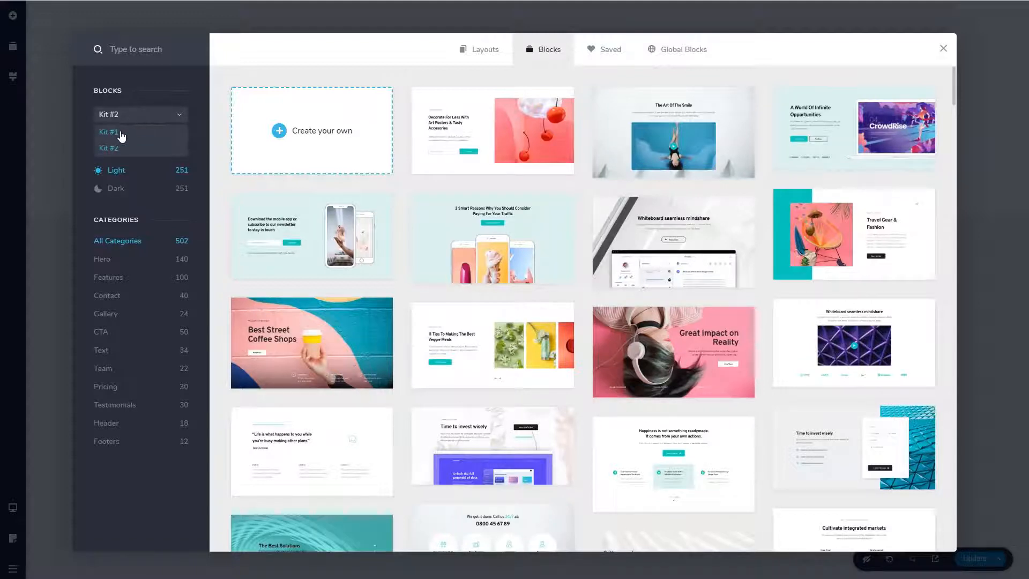
left_click(127, 136)
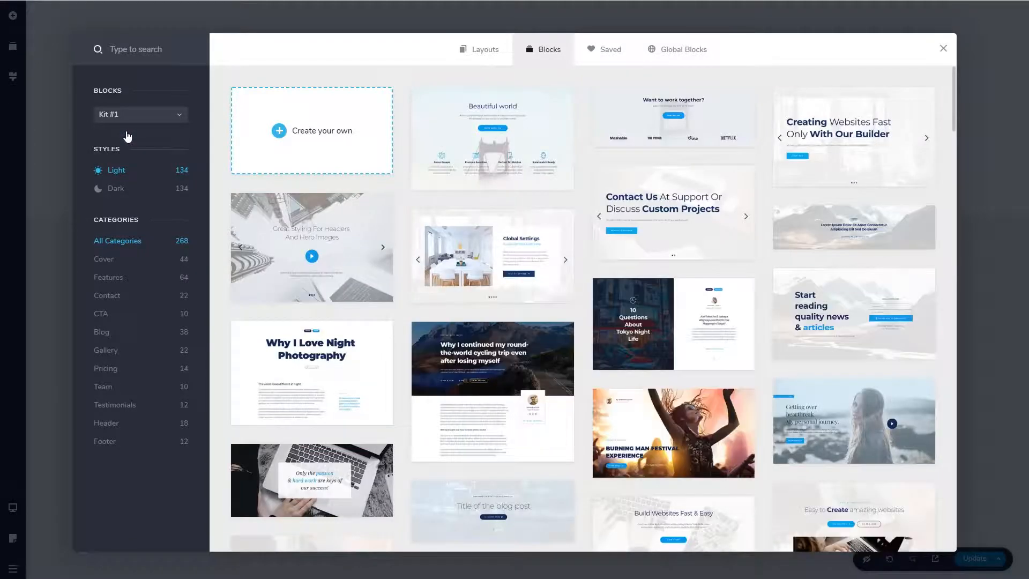
left_click(140, 121)
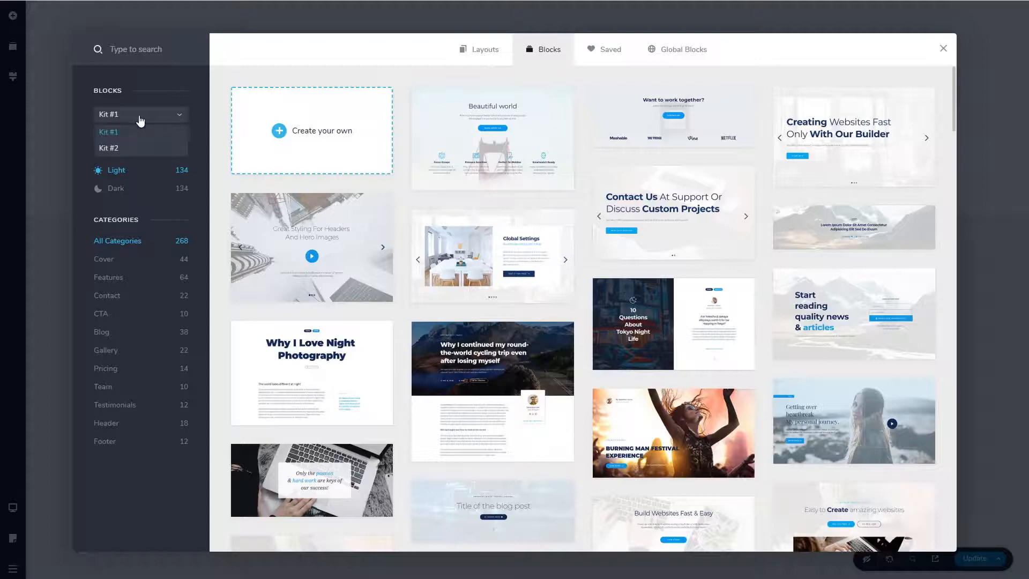
left_click(130, 149)
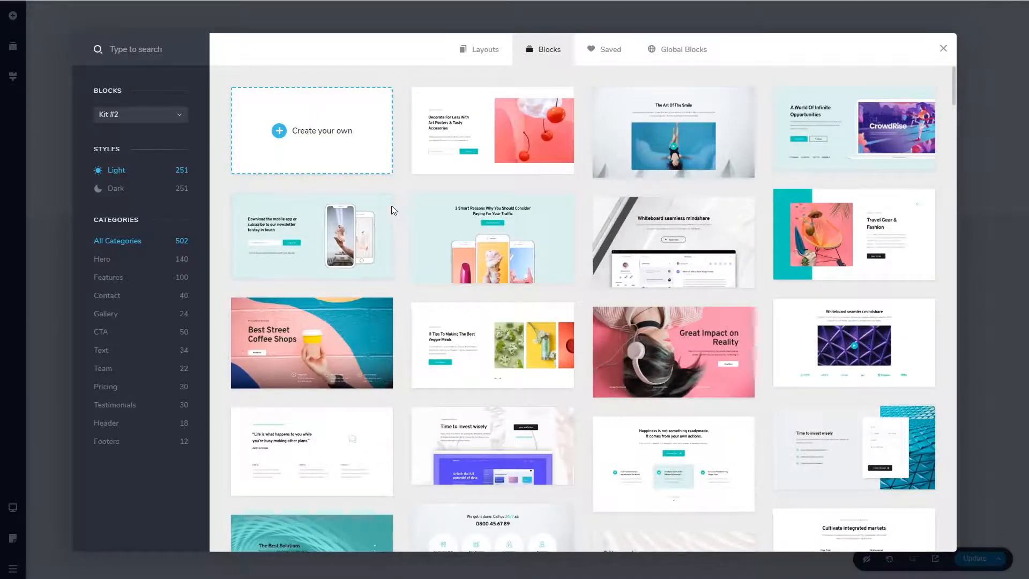
left_click(115, 189)
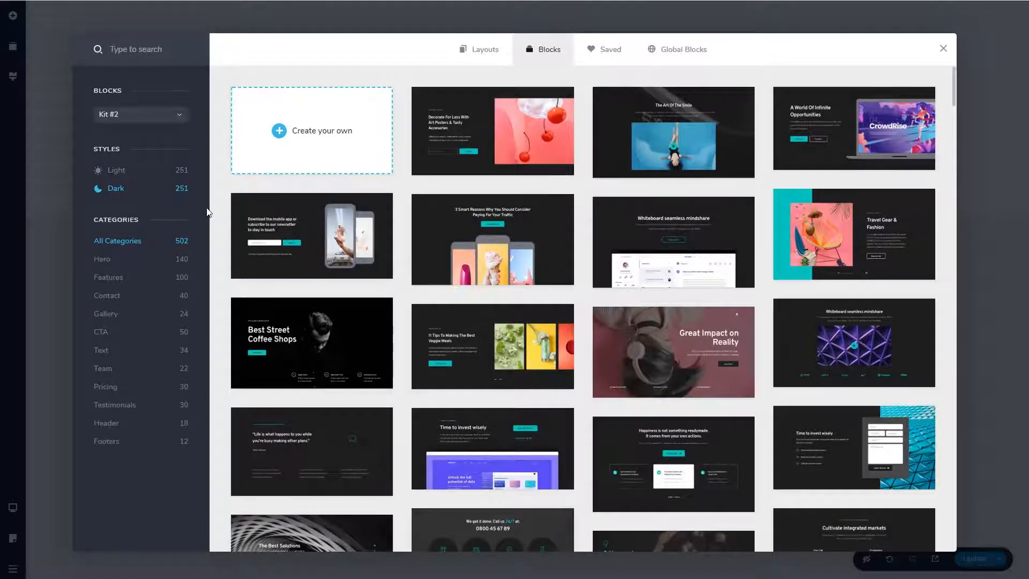
left_click(114, 171)
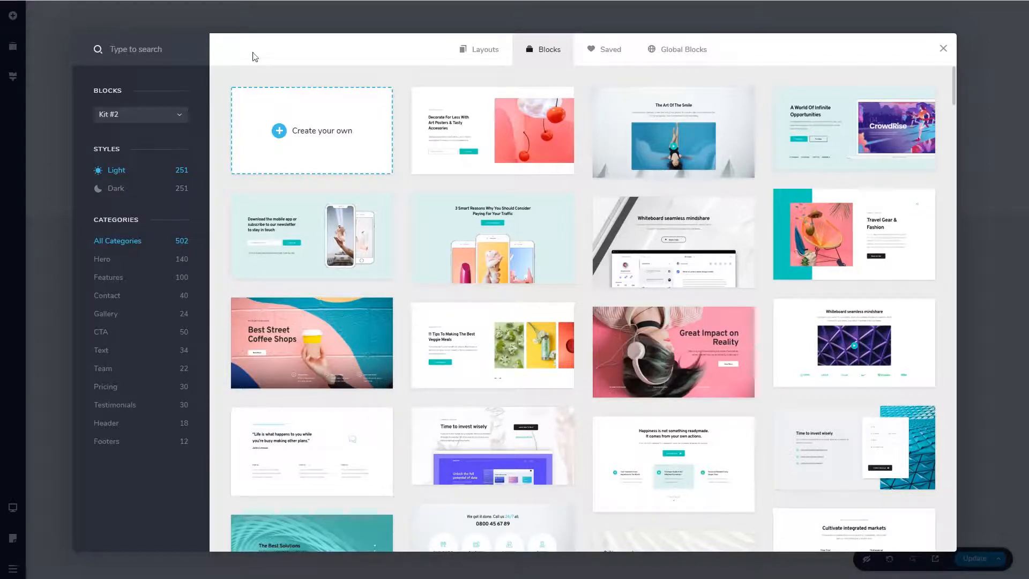
- Examine the premade layouts, including the Advisors layout pack, plus the saved and global block libraries
left_click(484, 54)
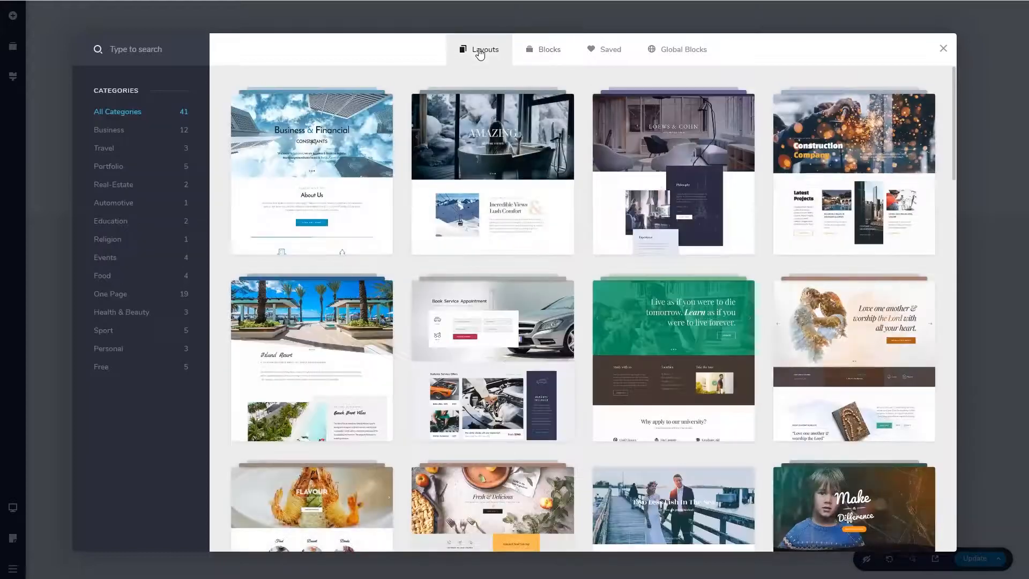
left_click(291, 116)
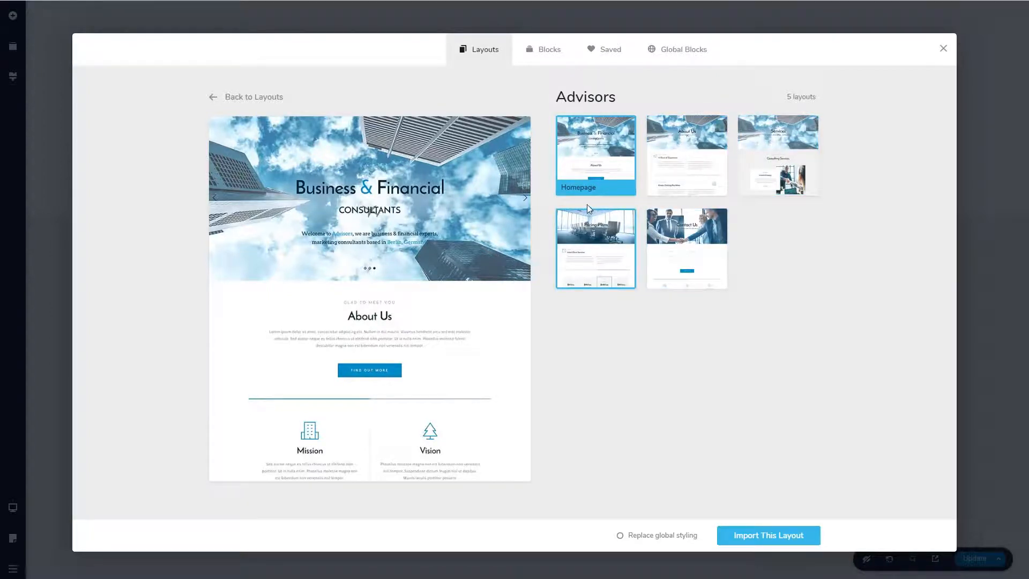
left_click(605, 49)
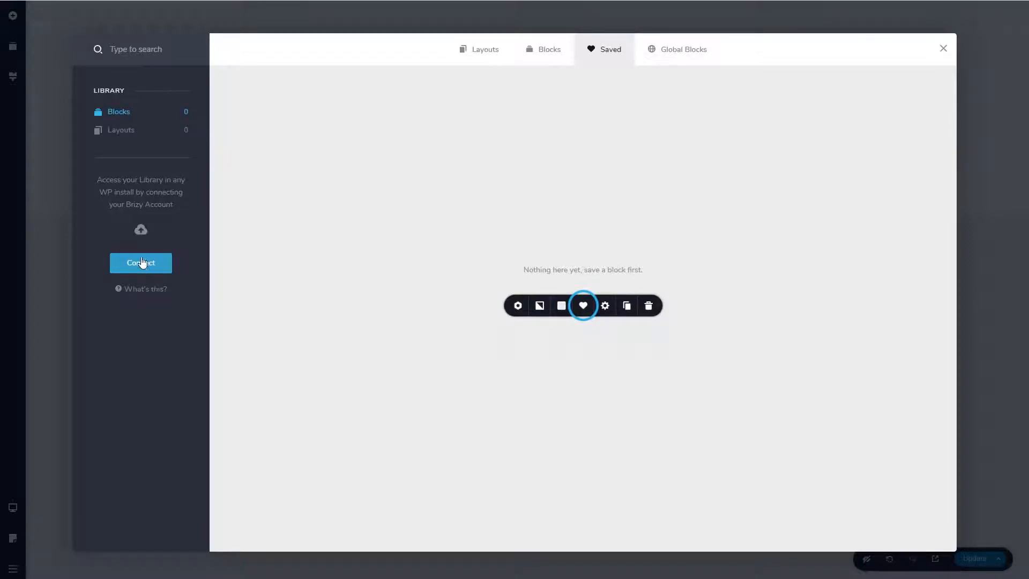
left_click(674, 51)
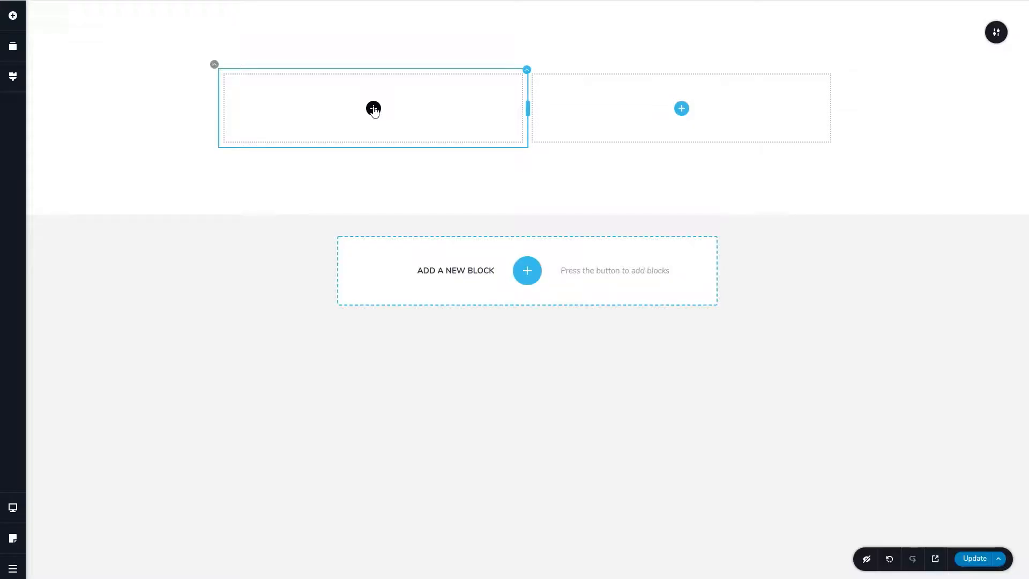
- Add an Image element to the left column of the row
left_click(374, 109)
left_click_drag(78, 133, 374, 110)
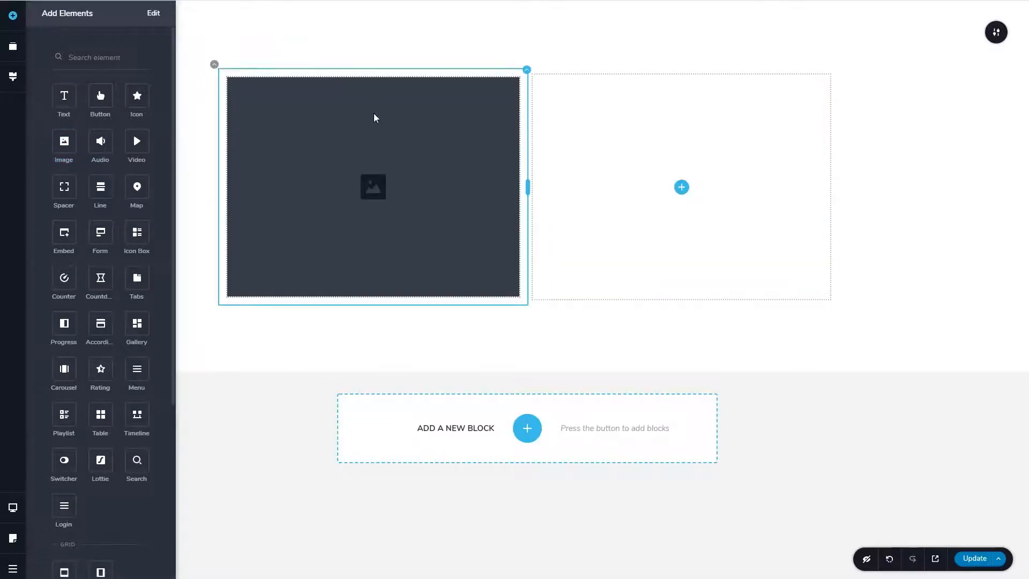
- Examine the image element's source, zoom, filter and border options
left_click(370, 184)
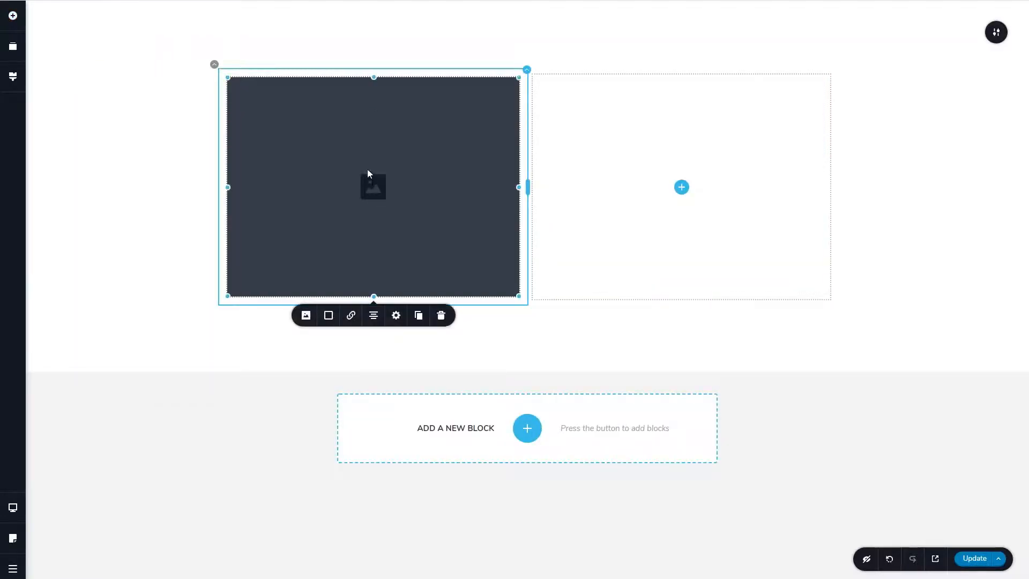
left_click(306, 317)
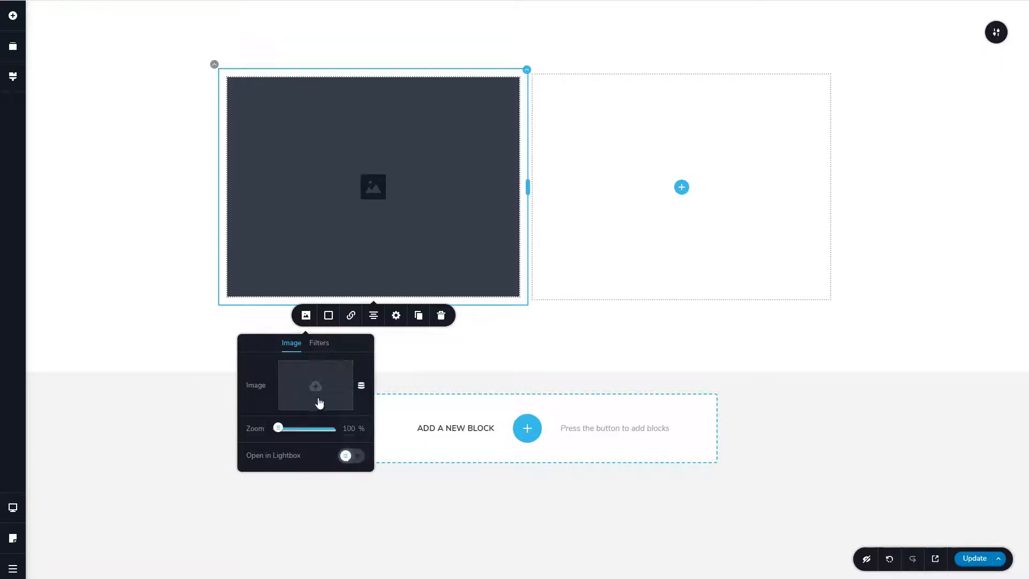
left_click(318, 345)
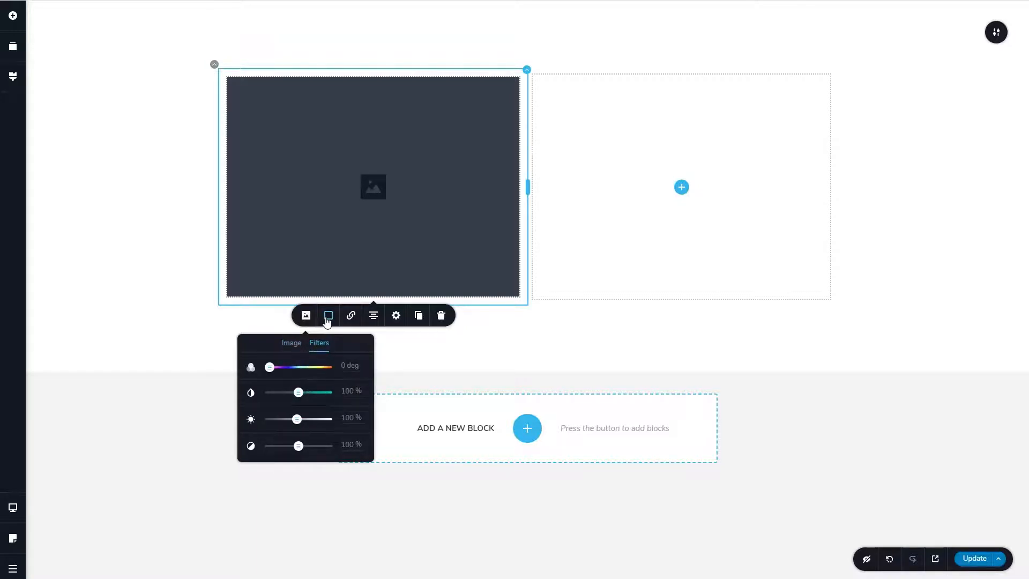
left_click(328, 316)
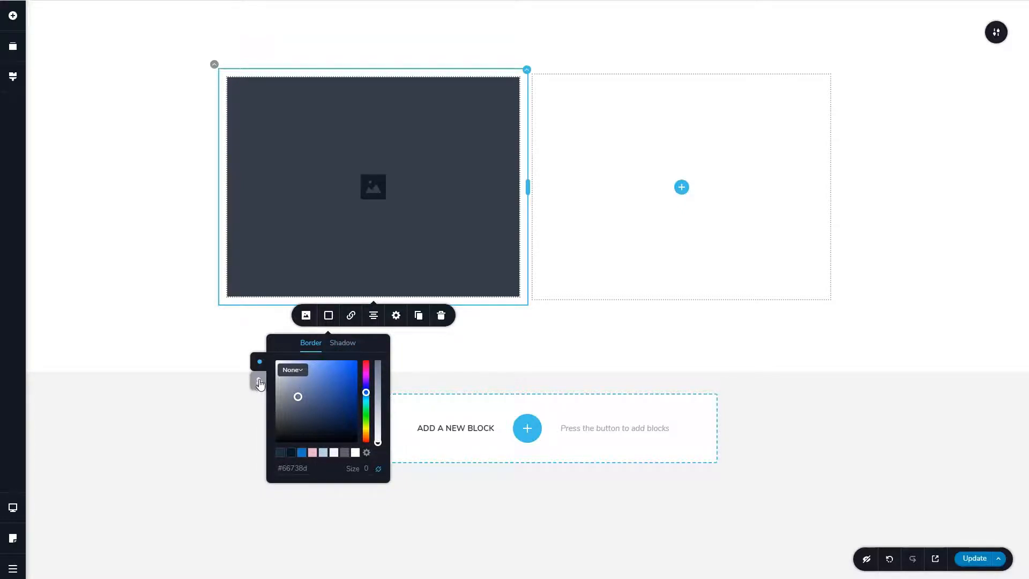
- Examine the image's URL, block, popup and file link options, along with its alignment and size settings
left_click(351, 318)
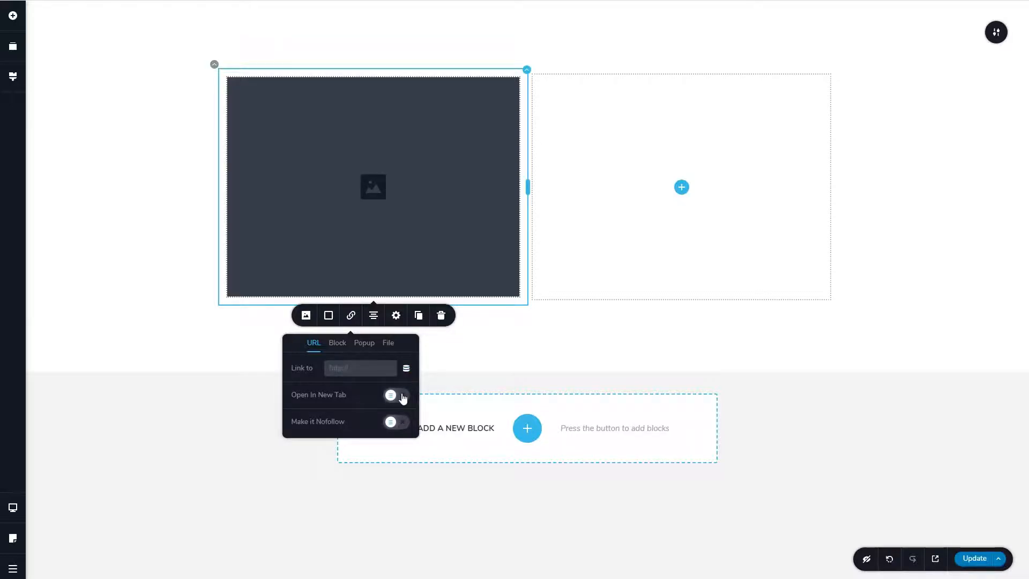
left_click(338, 345)
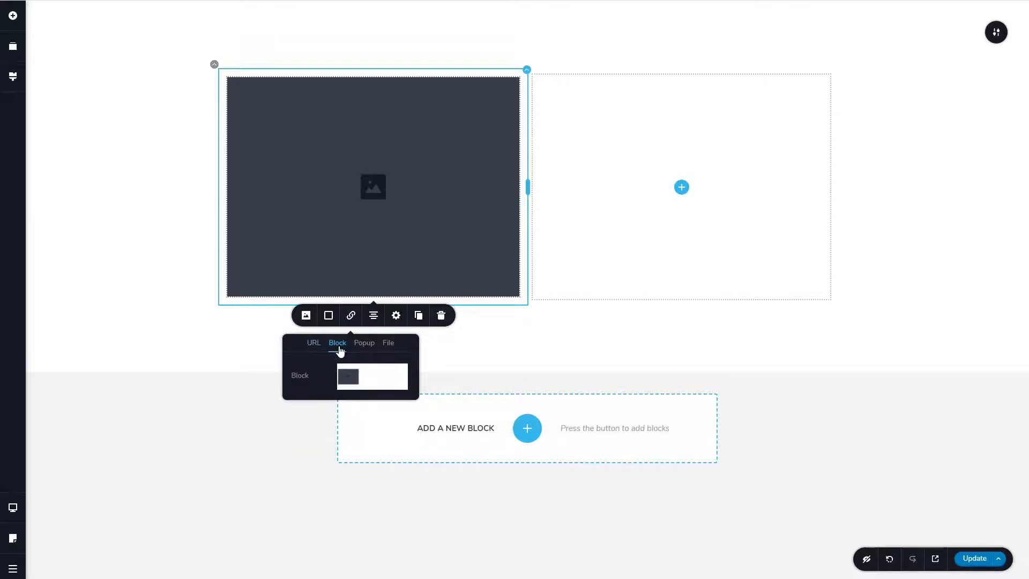
left_click(358, 347)
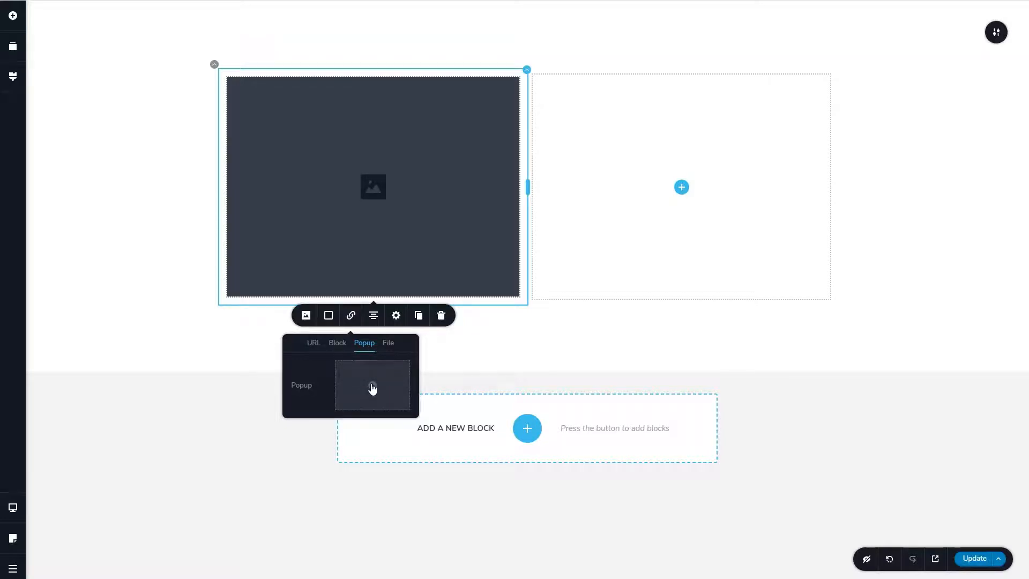
left_click(388, 348)
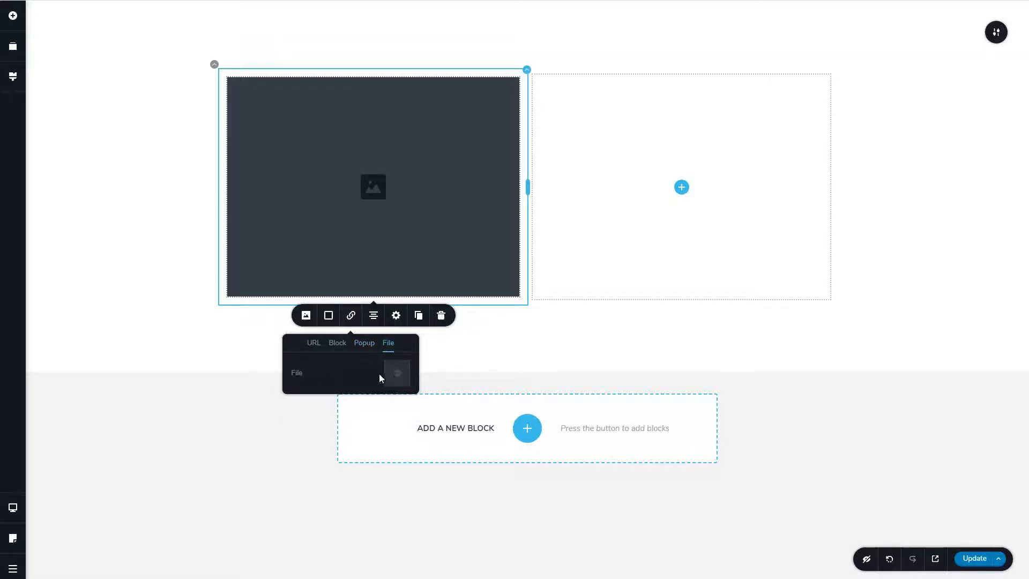
left_click(374, 321)
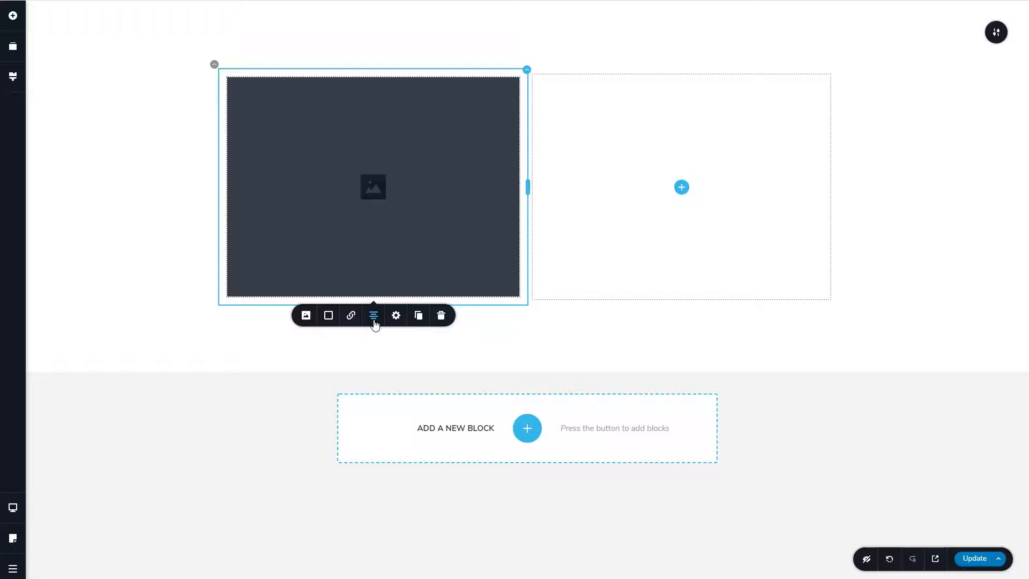
left_click(396, 316)
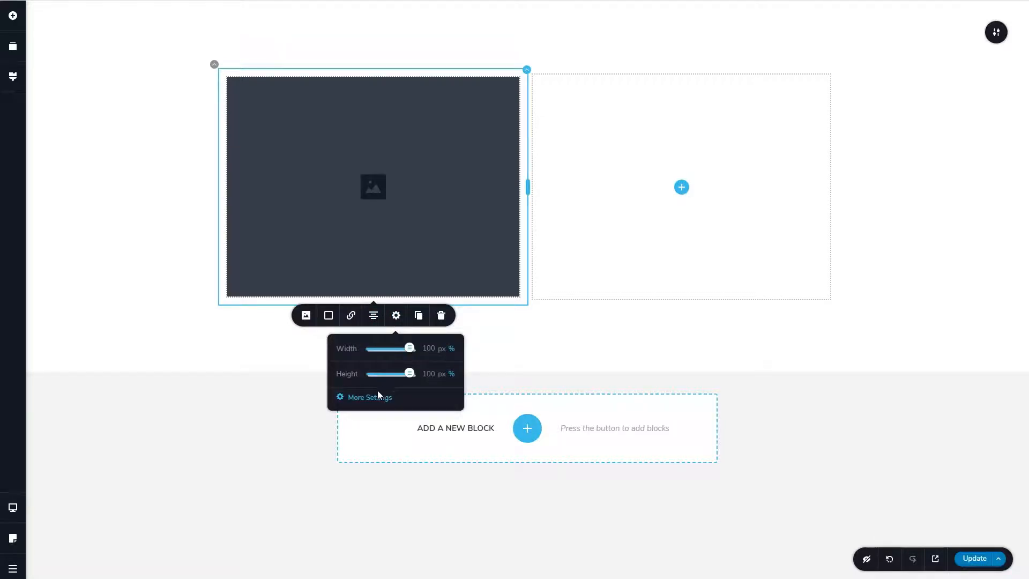
- Examine the image's additional styling options, including padding, margin, corner and position, and its advanced CSS and entrance animation options
left_click(362, 400)
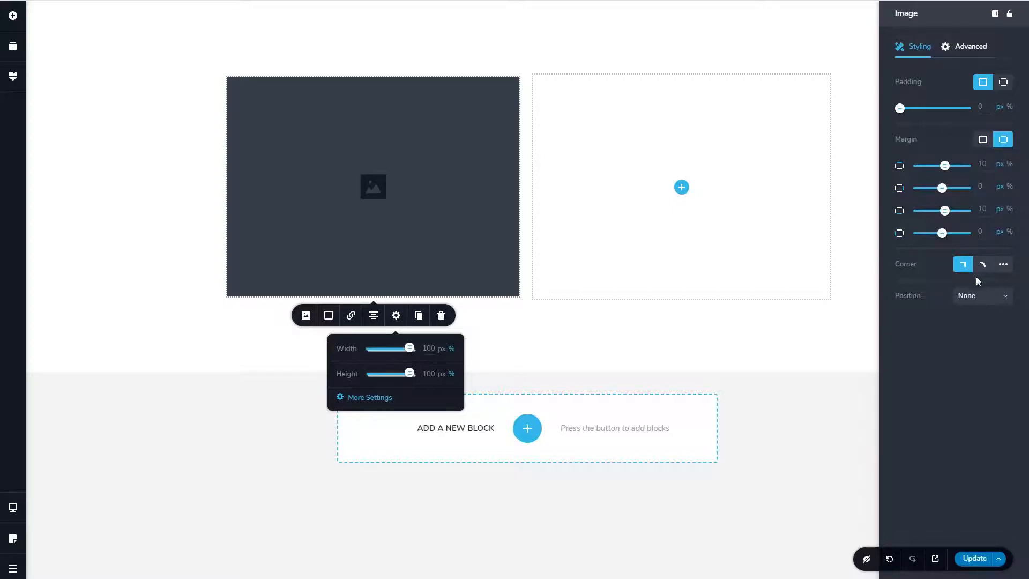
left_click(989, 302)
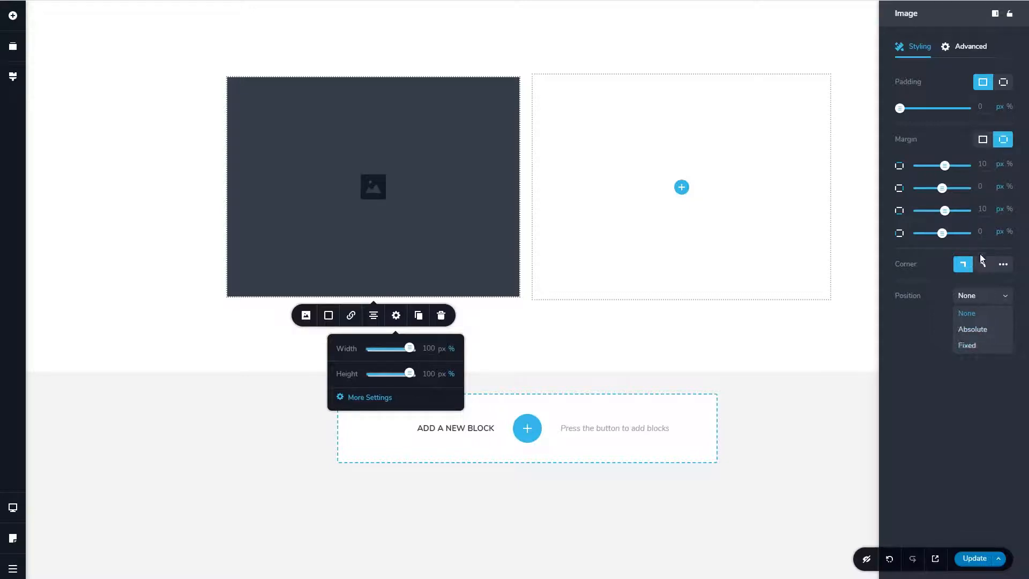
left_click(958, 49)
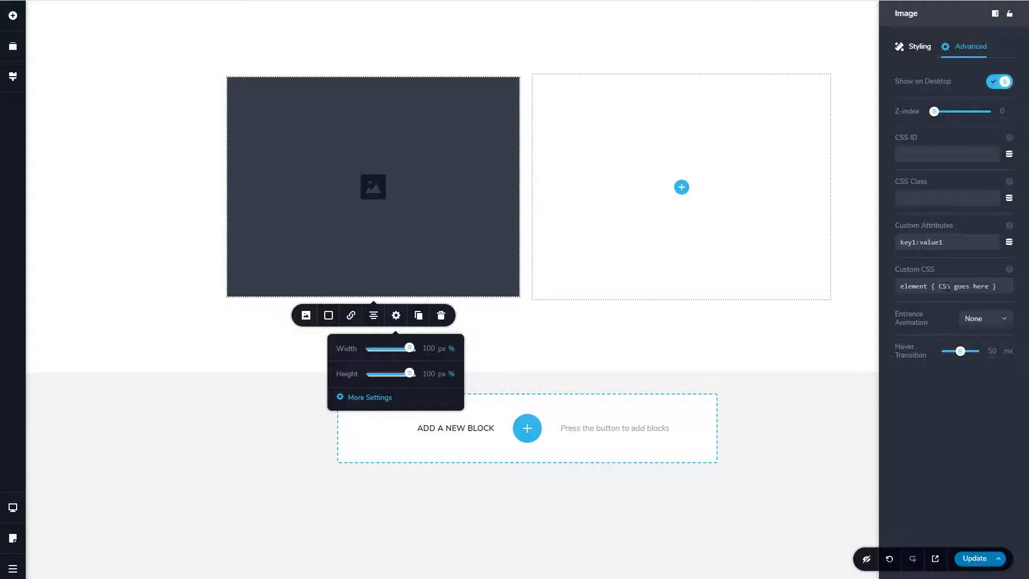
left_click(992, 320)
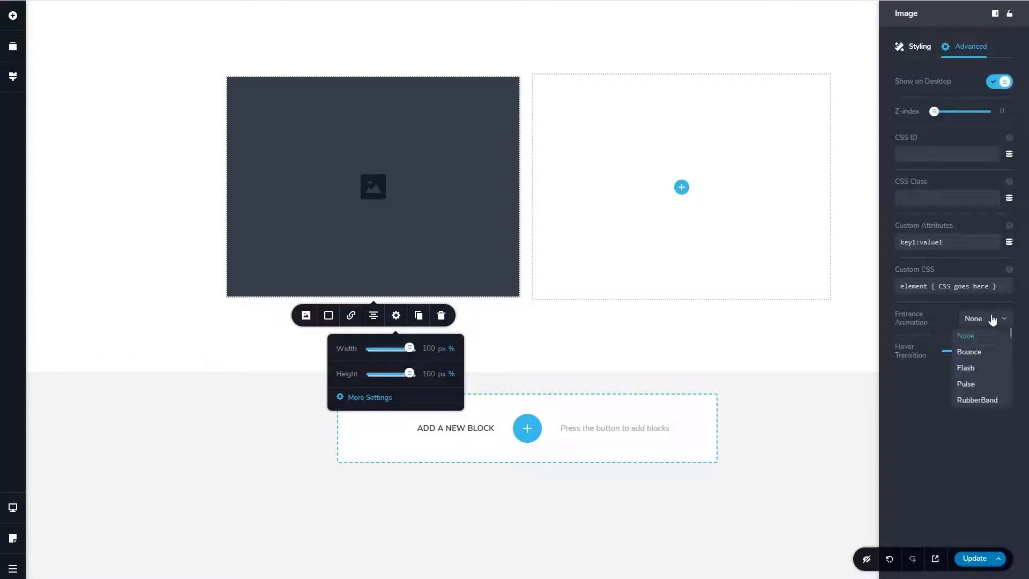
scroll(1001, 343, "down", 2)
scroll(1000, 342, "up", 5)
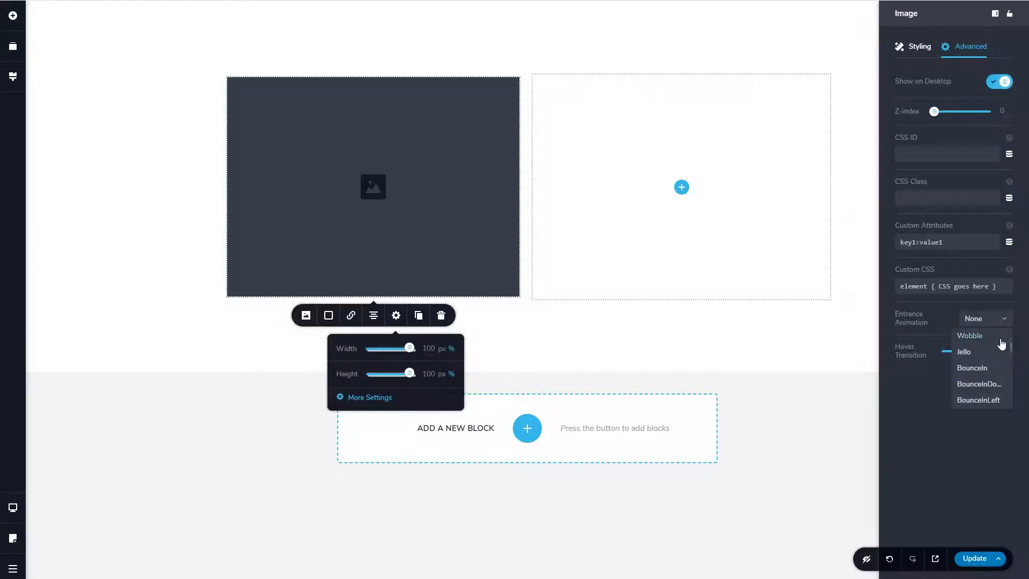
scroll(1001, 342, "up", 6)
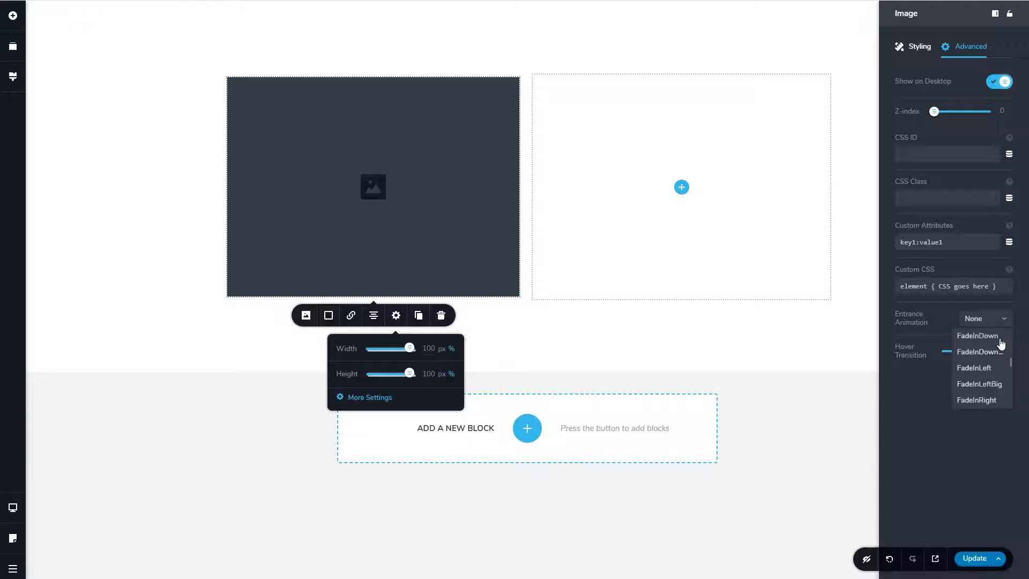
left_click(960, 351)
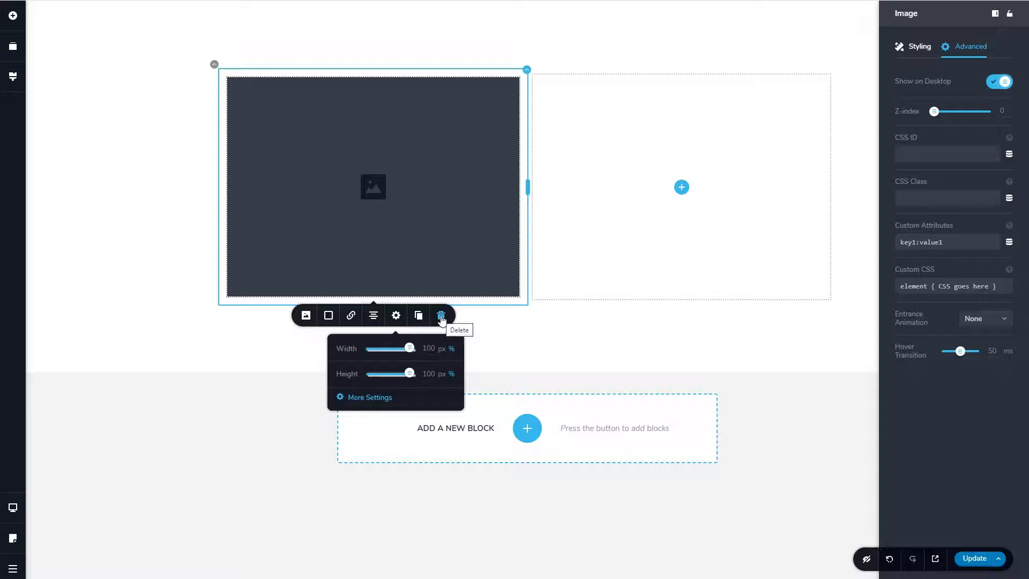
- Fill the image element with landscape-and-waterfowl.jpg from the media library
left_click(306, 315)
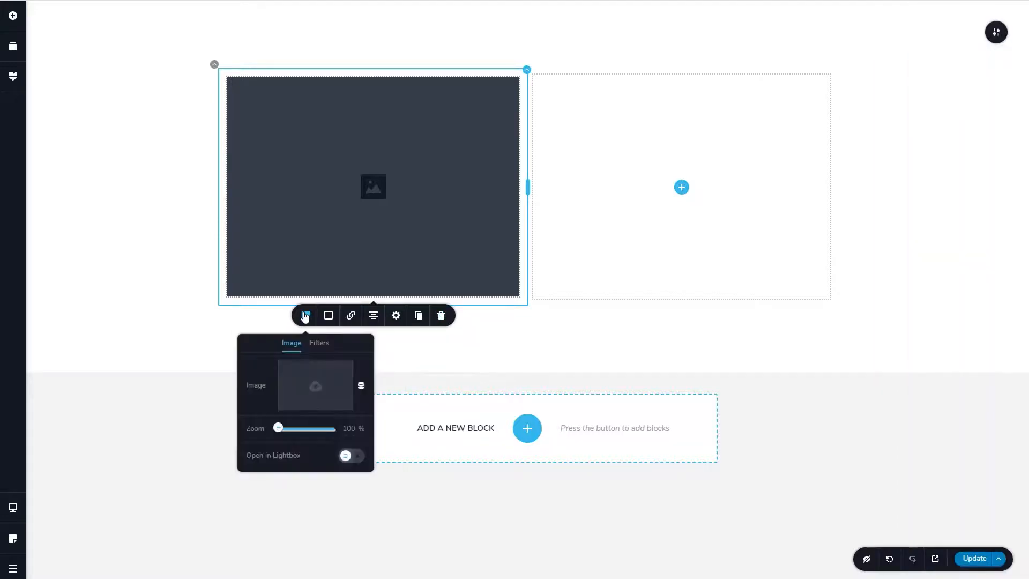
left_click(319, 370)
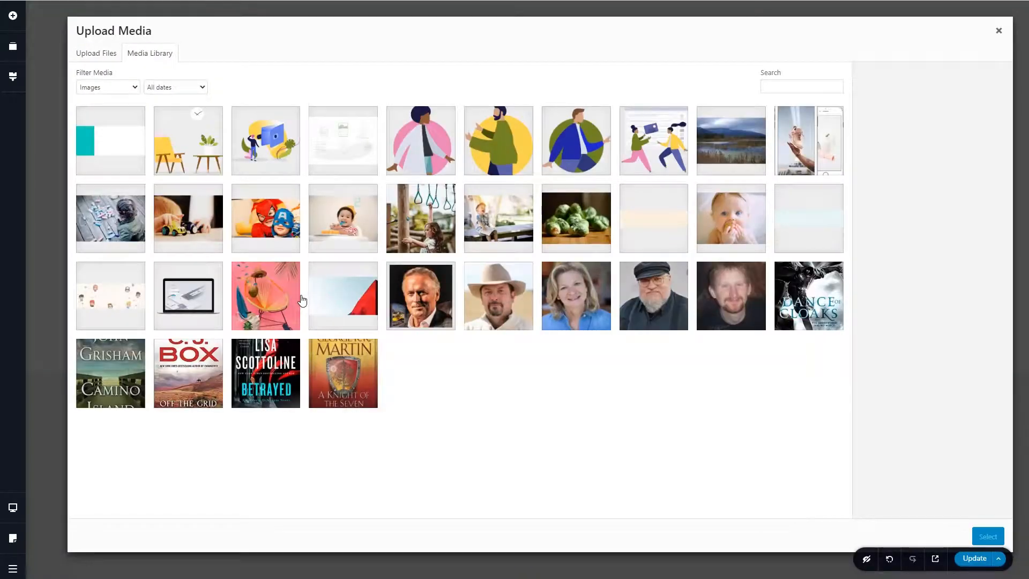
left_click(732, 143)
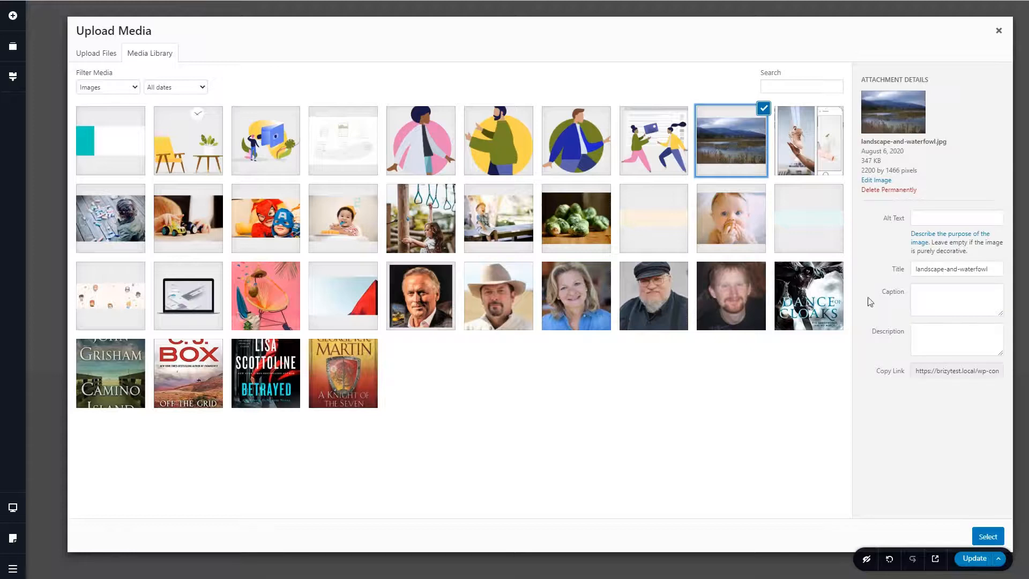
left_click(987, 536)
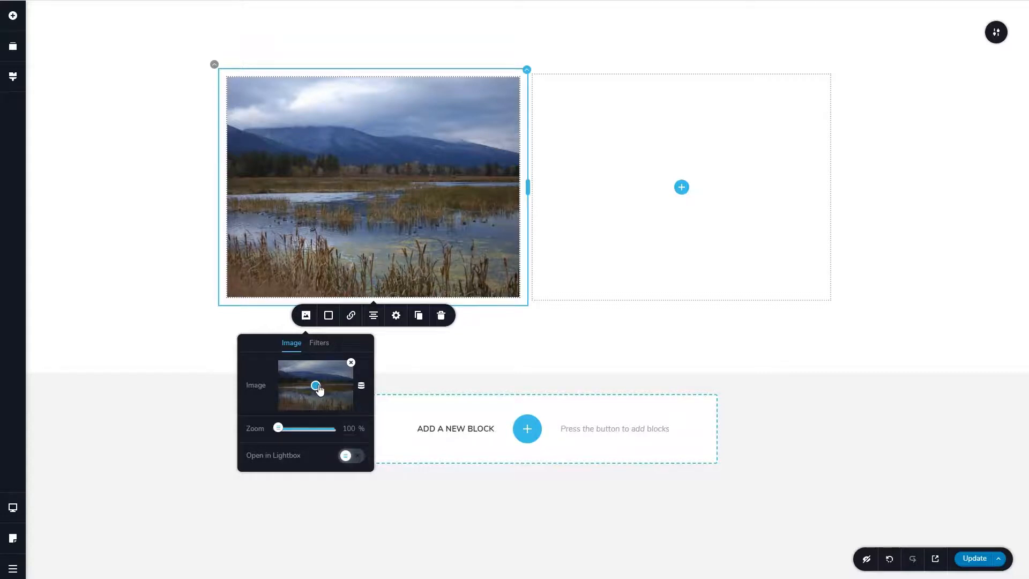
- Set the image zoom to 200% and move its focal point to the upper-left area of the photo
left_click_drag(316, 387, 285, 381)
left_click_drag(278, 428, 361, 432)
left_click_drag(284, 378, 283, 368)
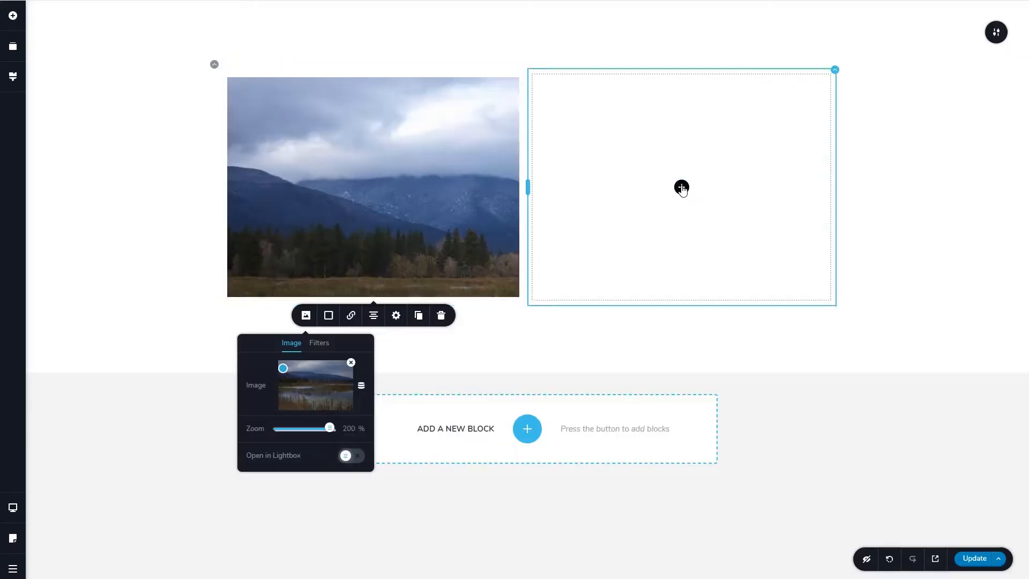
- Add a Text element to the empty right column and replace its placeholder with "A Blue Haze Over the Hills"
left_click(680, 187)
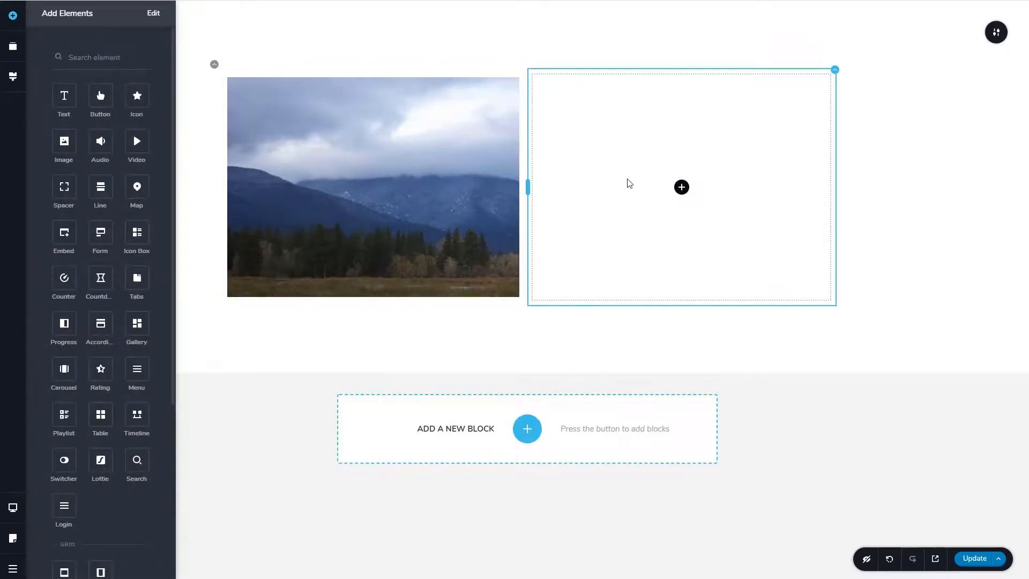
left_click_drag(64, 96, 683, 188)
left_click_drag(798, 101, 536, 86)
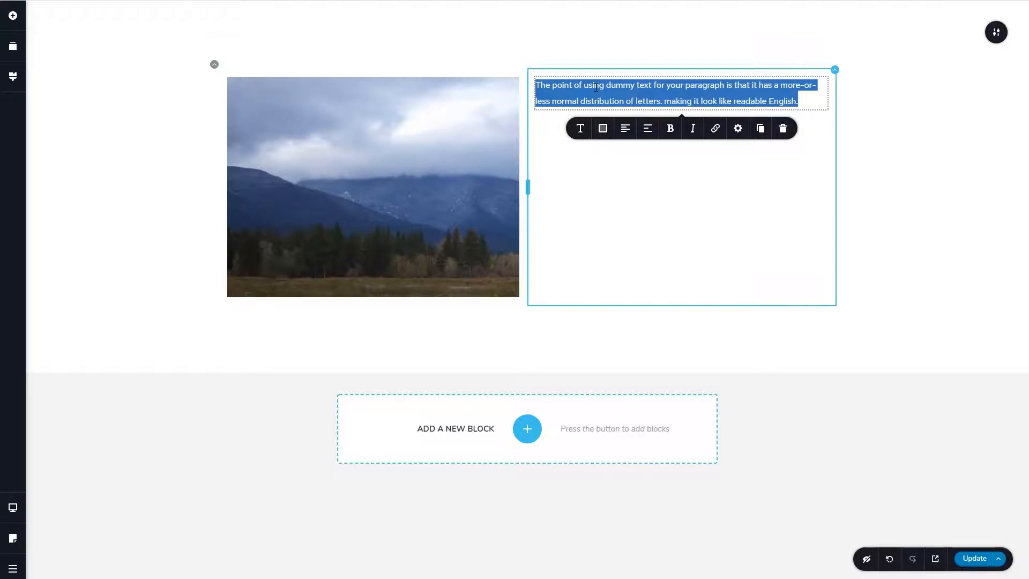
type("A Blue Haze Over the Hills")
- Format the "A Blue Haze Over the Hills" text as a centered Heading 2 in the first dark blue palette color
left_click(602, 112)
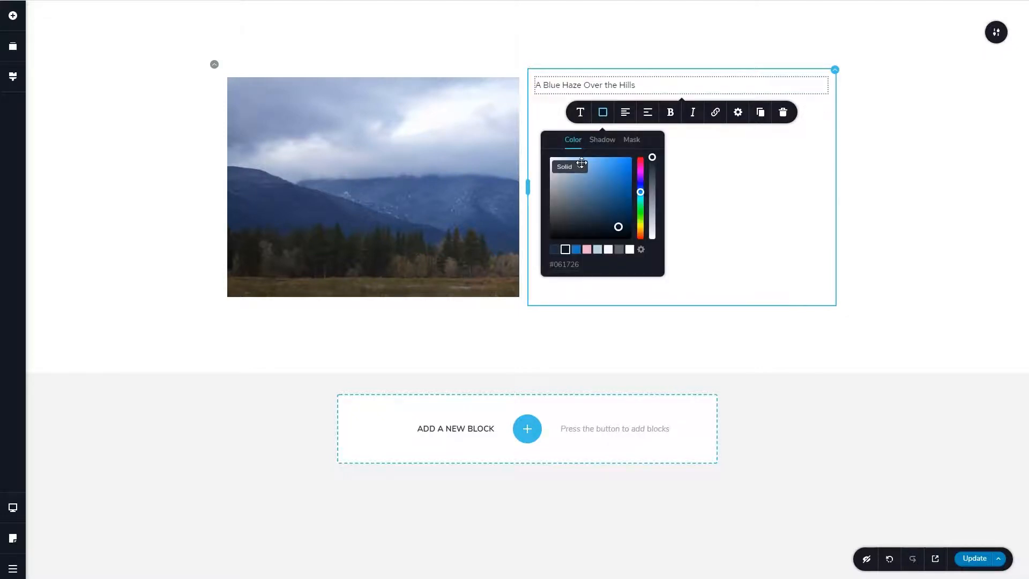
left_click(554, 249)
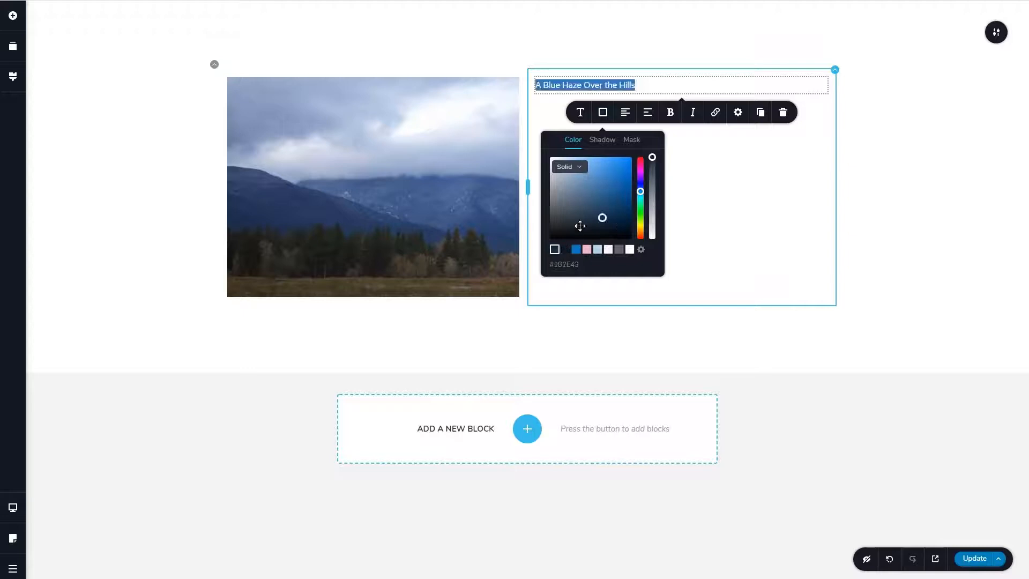
left_click(579, 112)
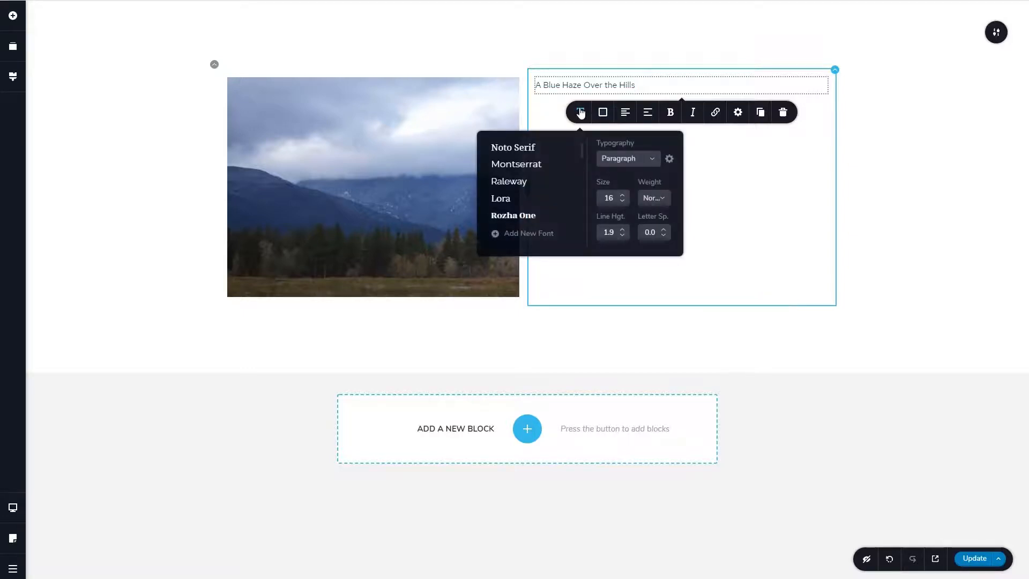
left_click(630, 159)
scroll(631, 225, "down", 1)
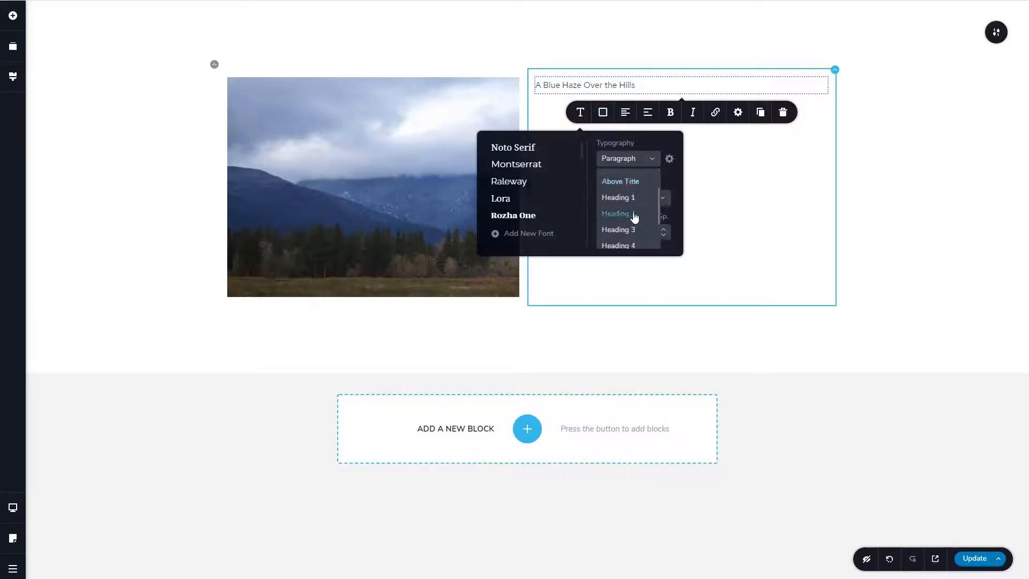
left_click(634, 215)
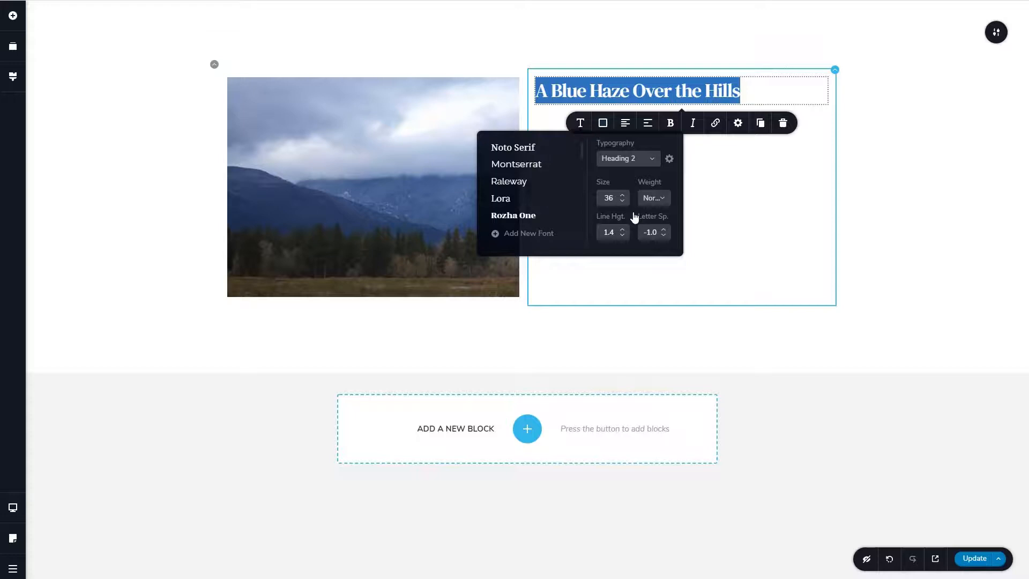
left_click(627, 124)
left_click(638, 97)
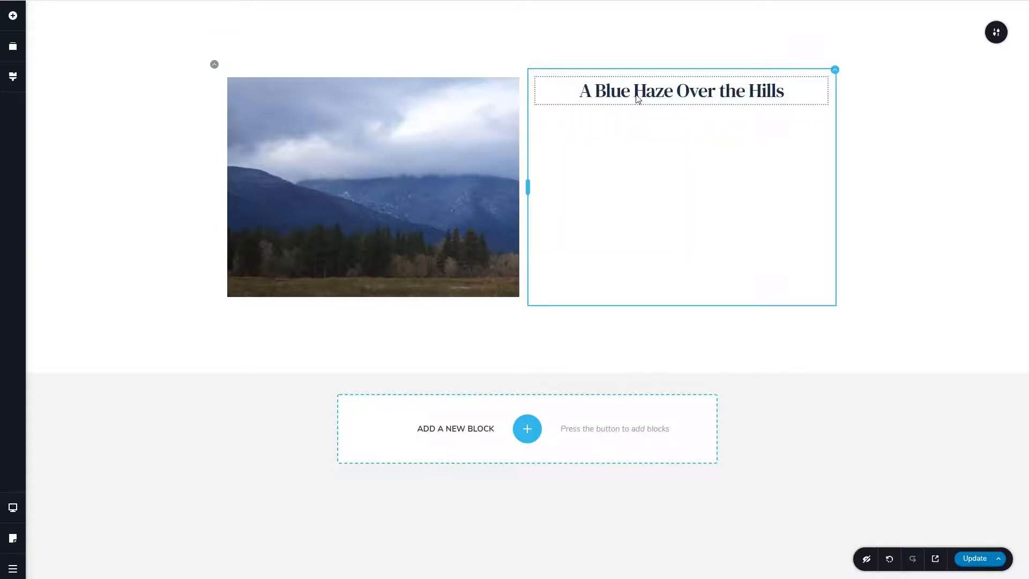
- Add a second Text element directly below the heading in the right column and place the cursor at its end
left_click(13, 16)
left_click_drag(64, 95, 638, 111)
left_click(802, 136)
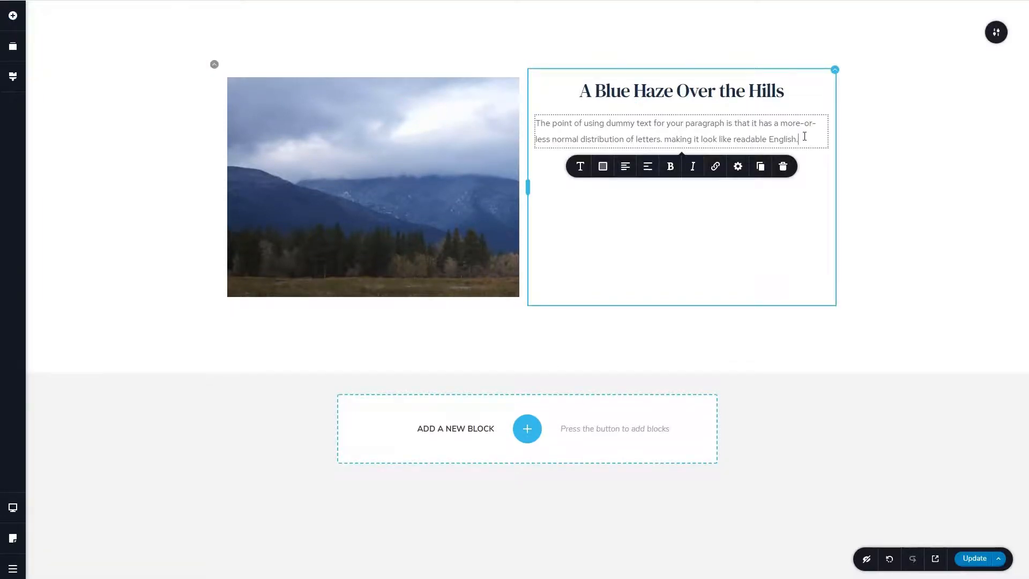
- Append "This is some more content. I just start typing the content." to the placeholder paragraph and paste repeated copies of the text after it
key("Return")
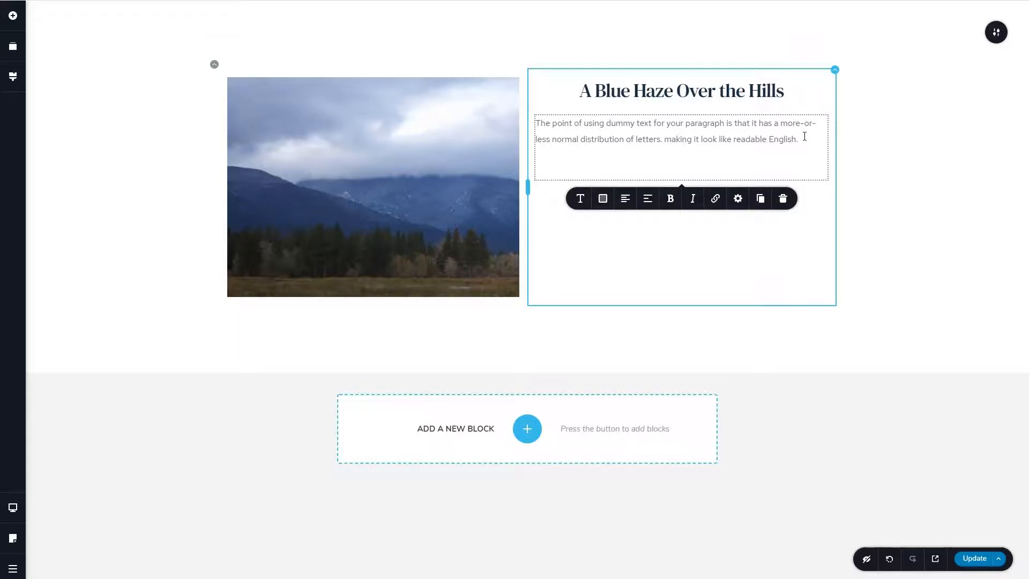
type("This is some more content.  I just ")
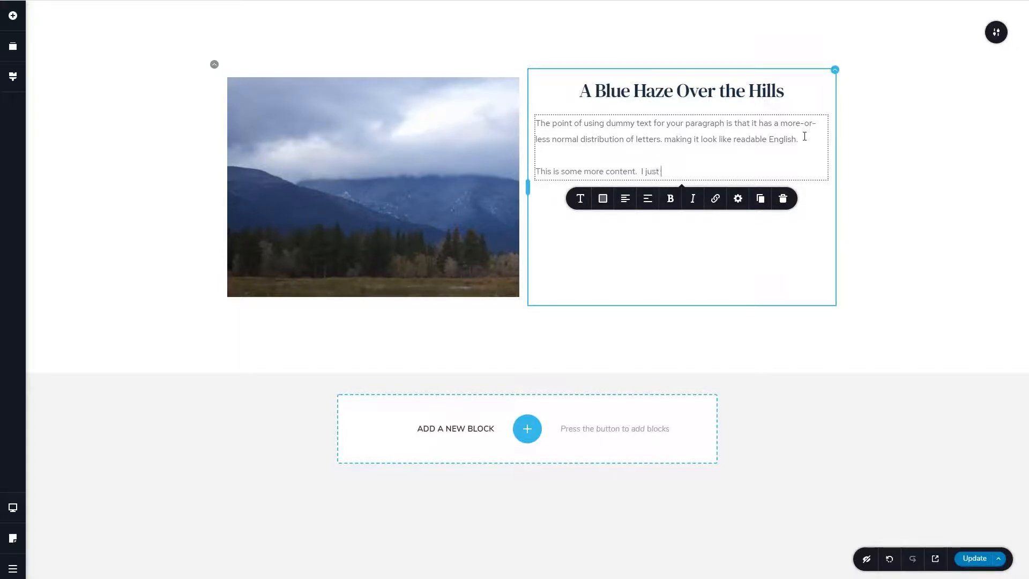
type("start typing the content.")
type("The point of using dummy text for your paragraph is that it has a more-or-less normal distribution of letters. making it look like readable English.  This is some more content.  I just start typing the content.")
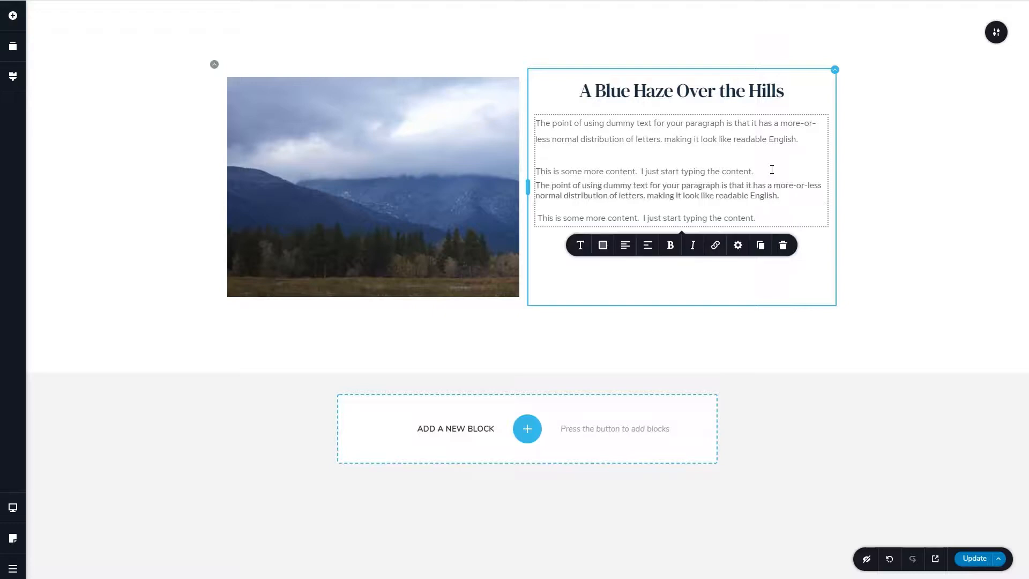
type("The point of using dummy text for your paragraph is that it has a more-or-less normal distribution of letters. making it look like readable English.")
- Add a Button element below the paragraph text in the right column
left_click(12, 15)
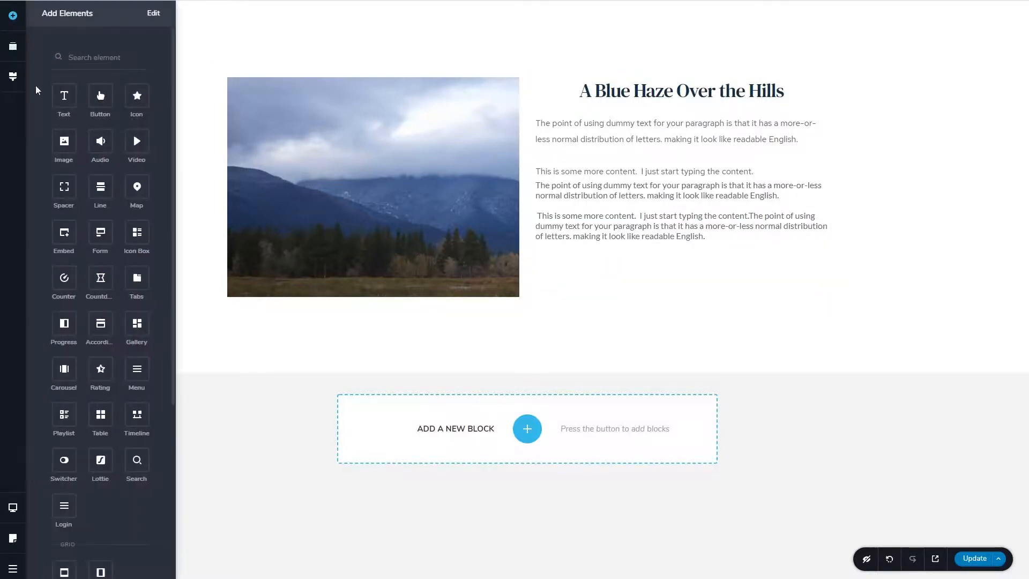
left_click_drag(100, 95, 650, 261)
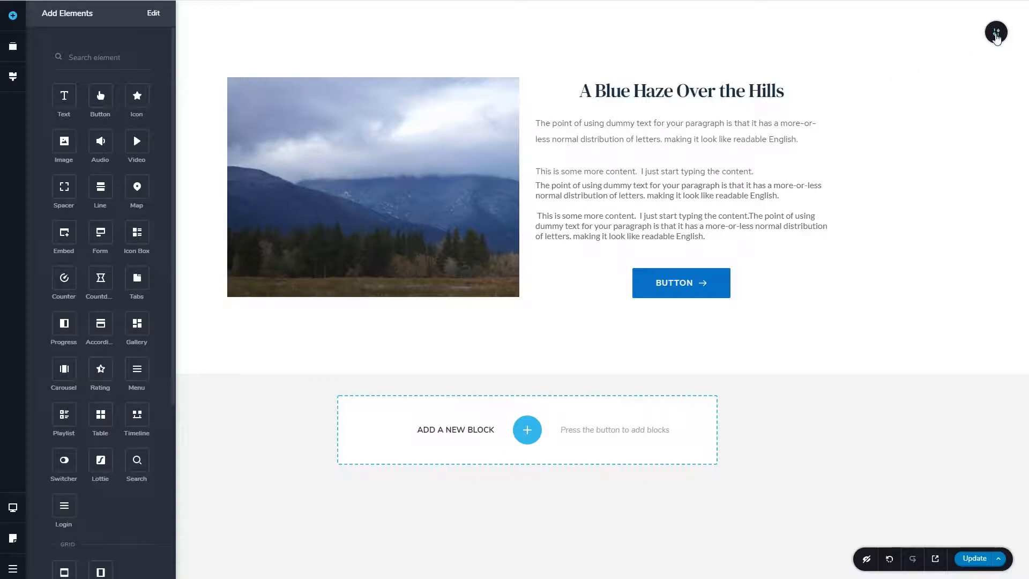
- Examine the block's global, slider, background and overlay options
left_click(997, 33)
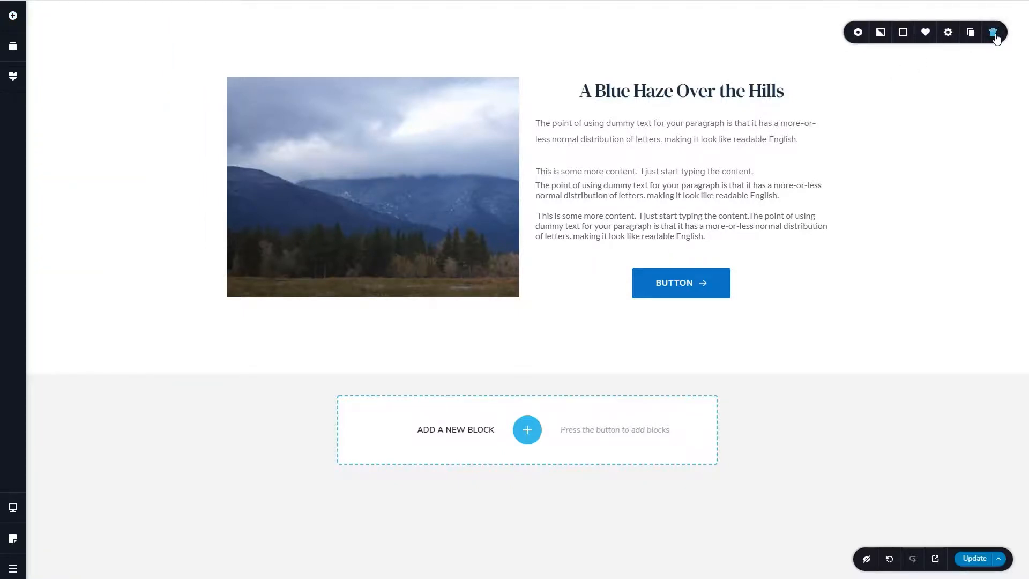
left_click(857, 32)
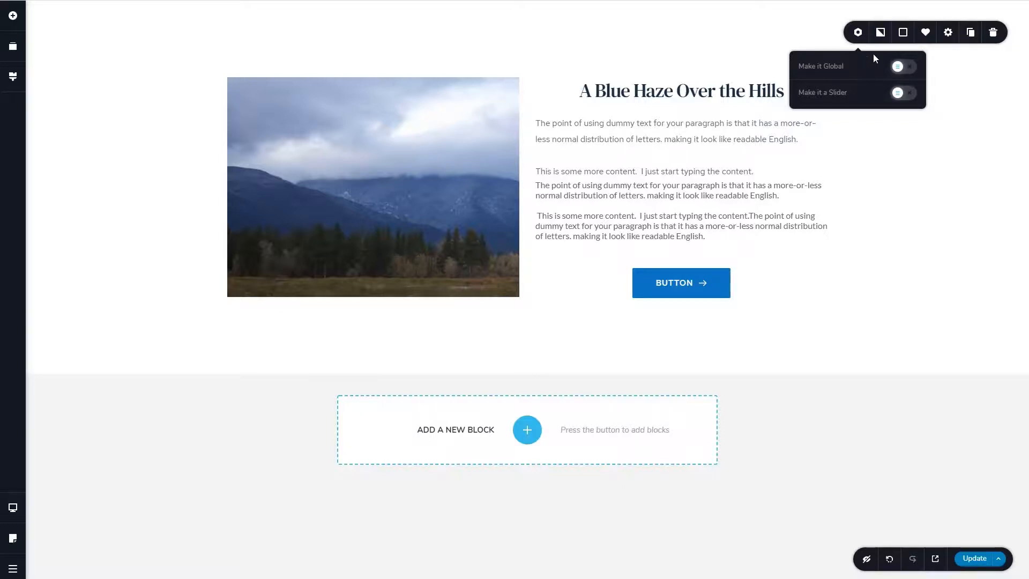
left_click(879, 33)
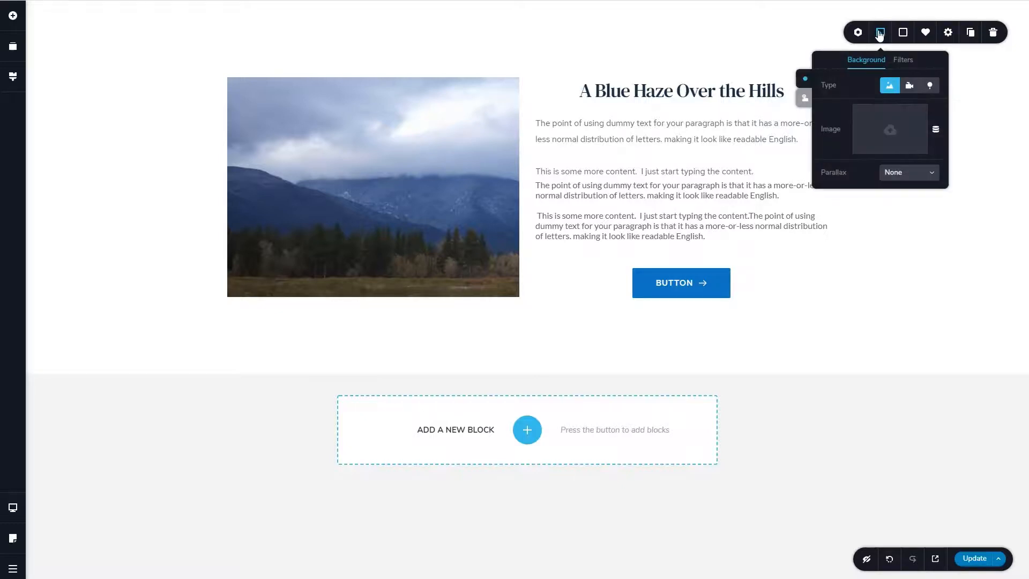
left_click(902, 33)
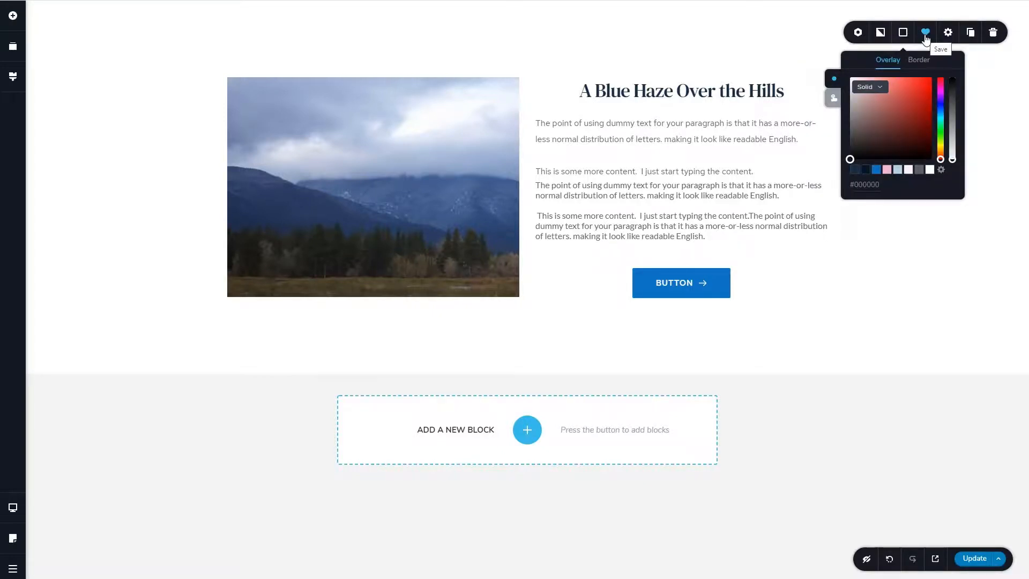
- Save the block to the library and dismiss the cloud account dialog
left_click(926, 33)
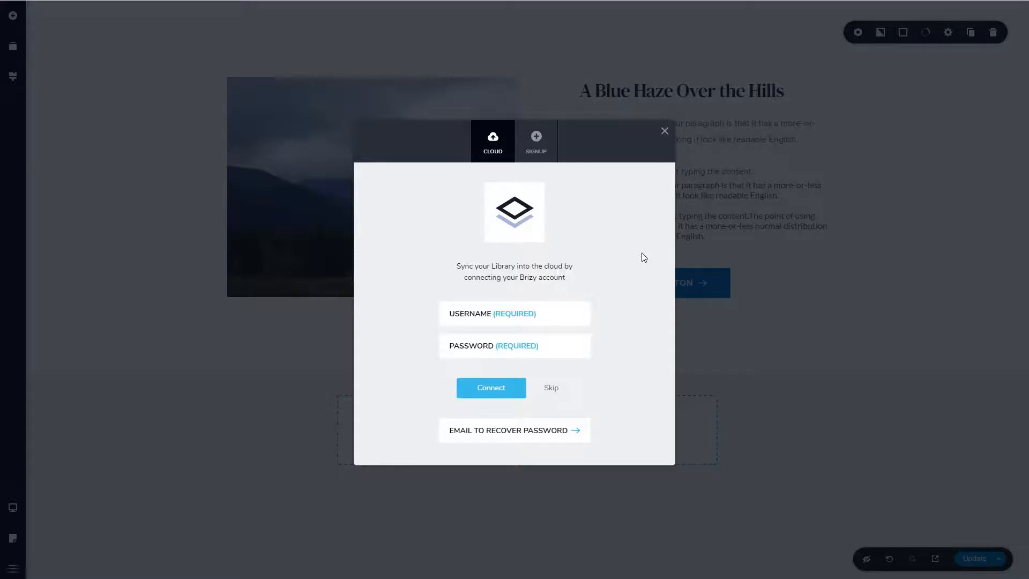
left_click(664, 130)
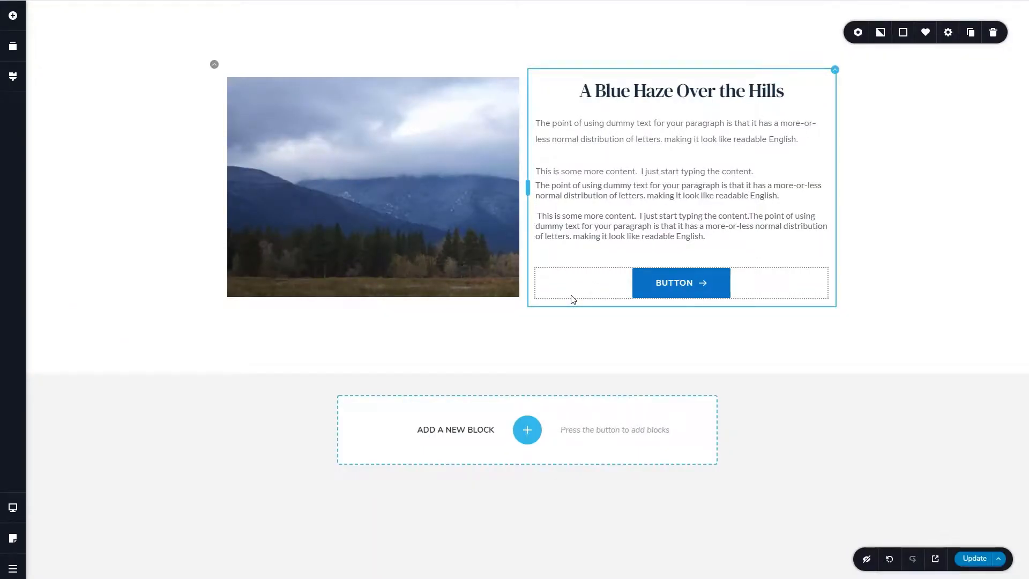
- Show the saved blocks library and sync it with the connected Brizy account
left_click(528, 429)
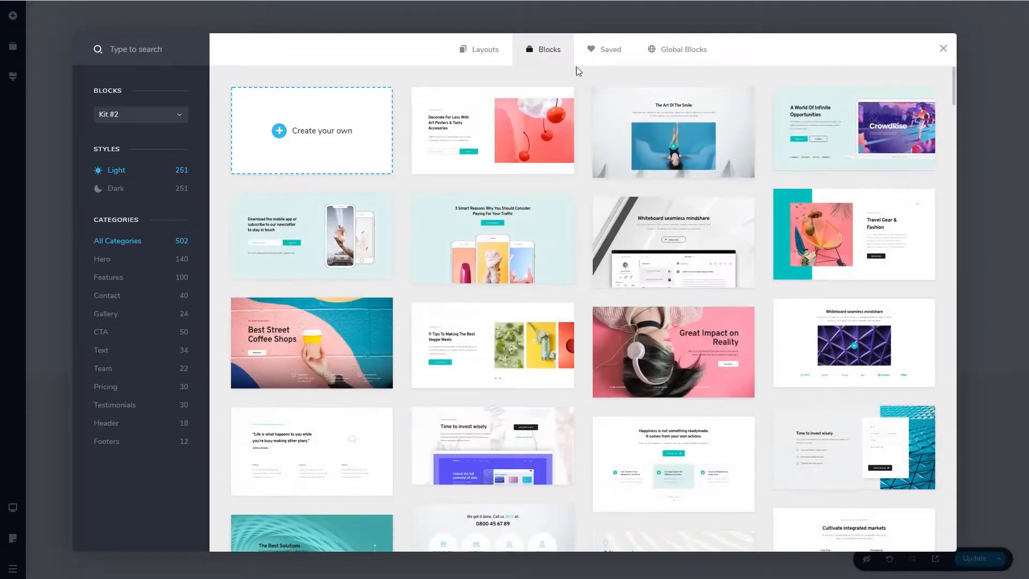
left_click(610, 52)
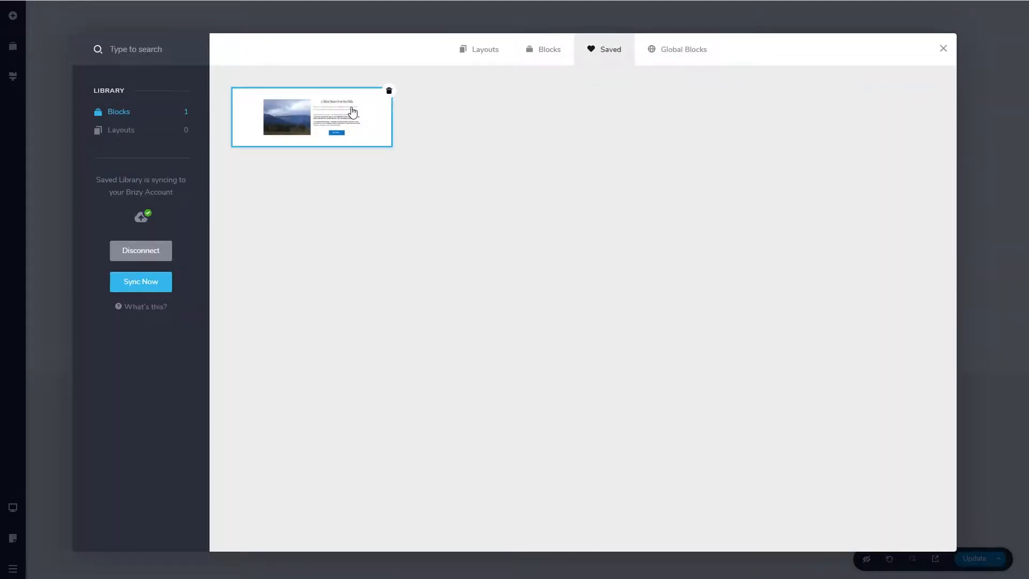
left_click(130, 289)
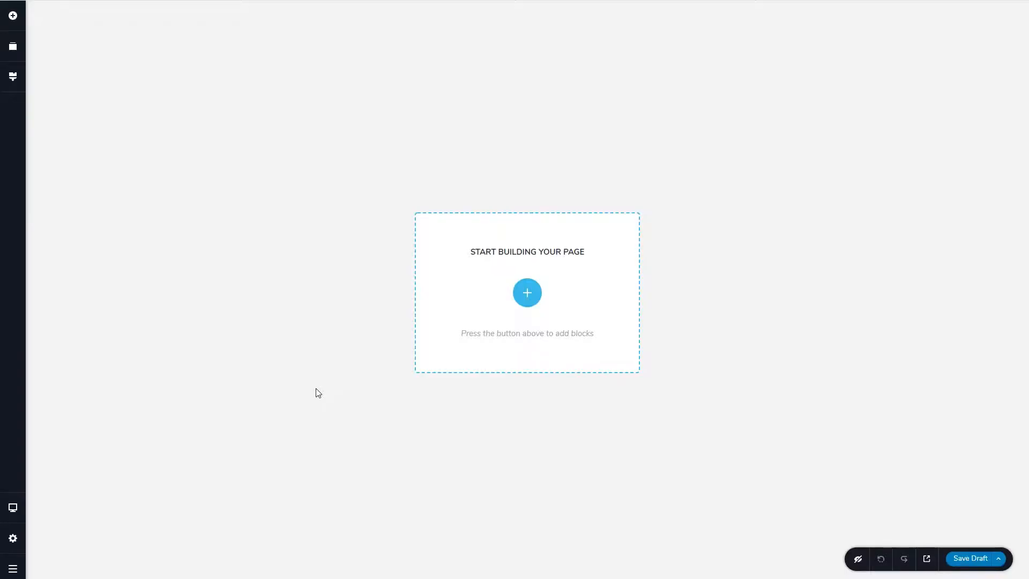
- View the saved block in the library, and insert the "Best Street Coffee Shops" block from Kit #2 onto the empty page
left_click(527, 292)
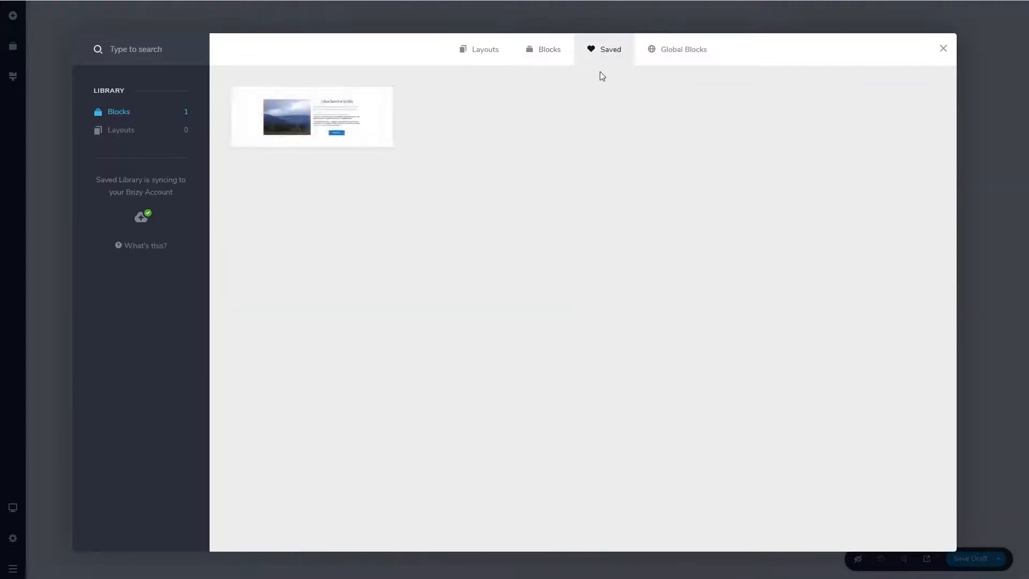
mouse_move(341, 114)
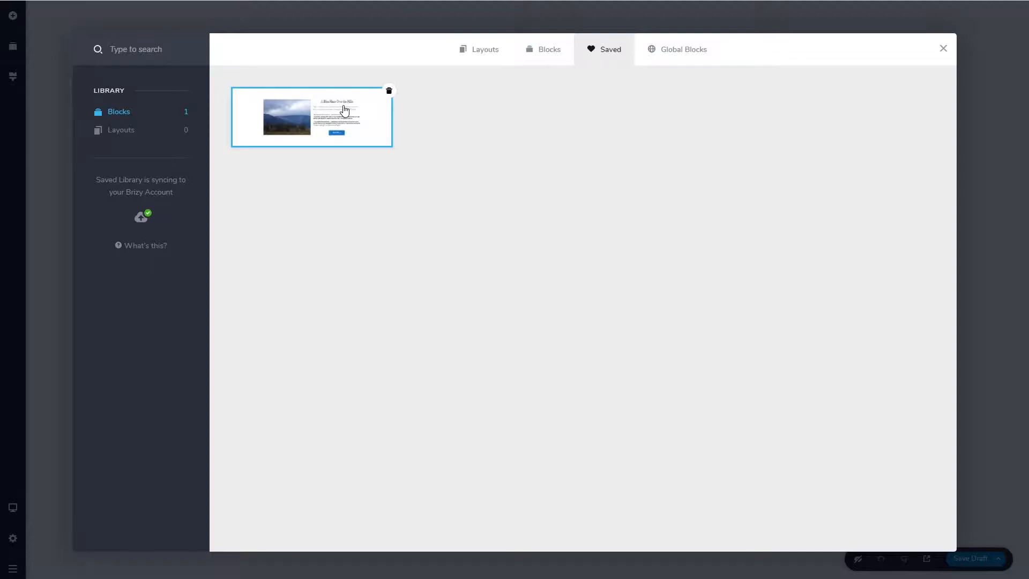
left_click(545, 56)
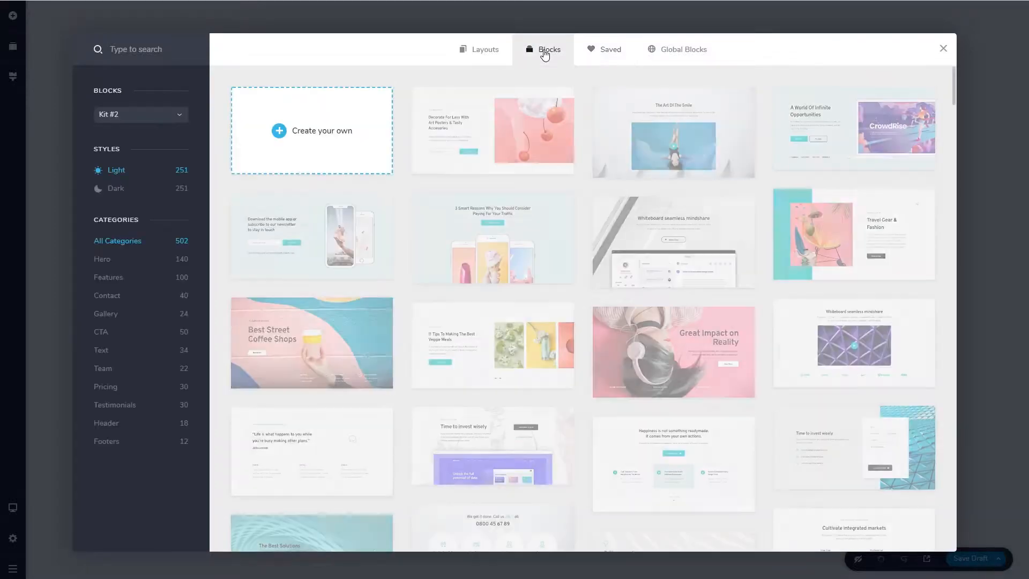
left_click(357, 343)
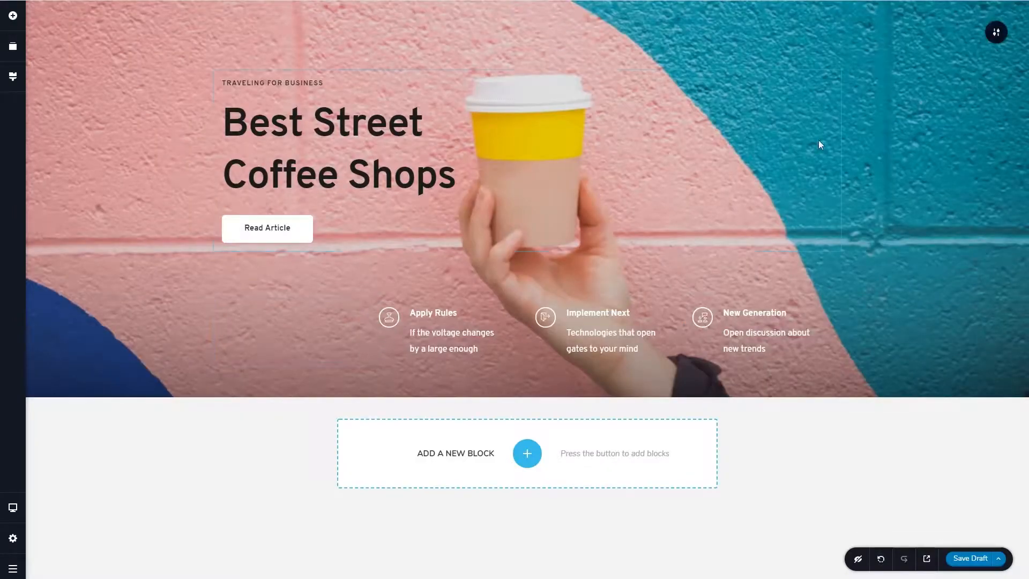
- Save the coffee shop block to the library and sync the saved blocks with the connected Brizy account
mouse_move(1002, 43)
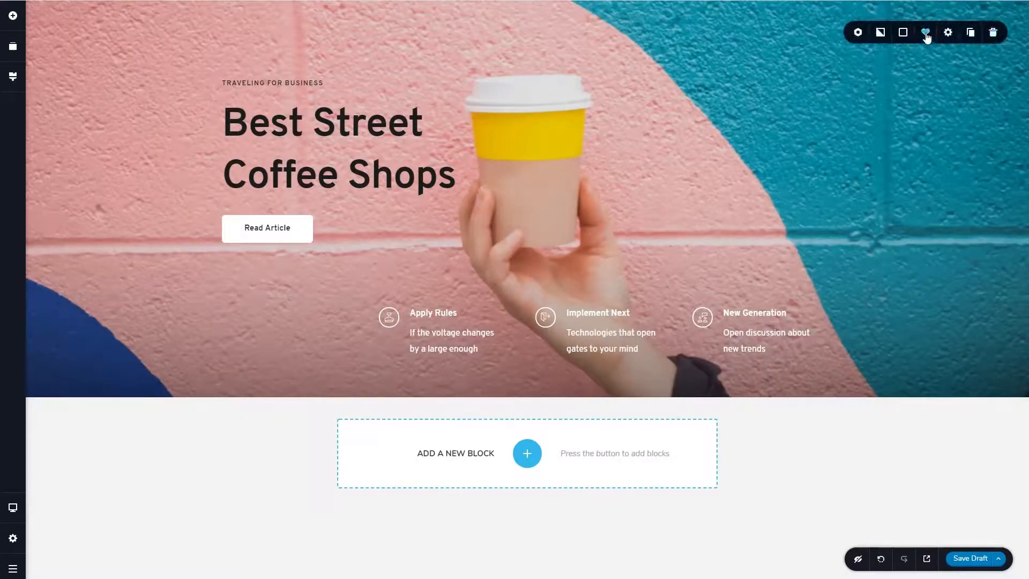
left_click(925, 33)
left_click(527, 454)
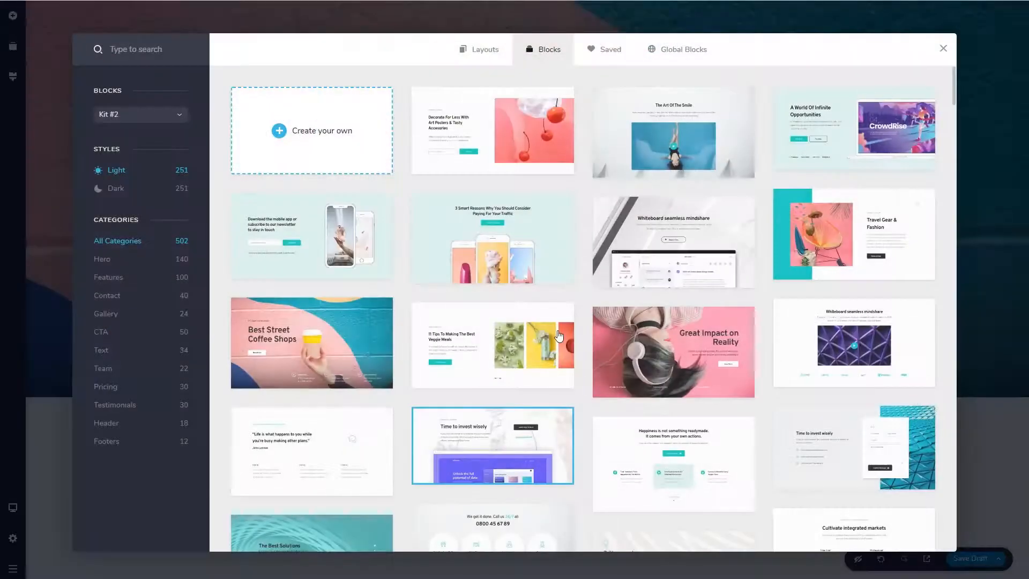
left_click(619, 52)
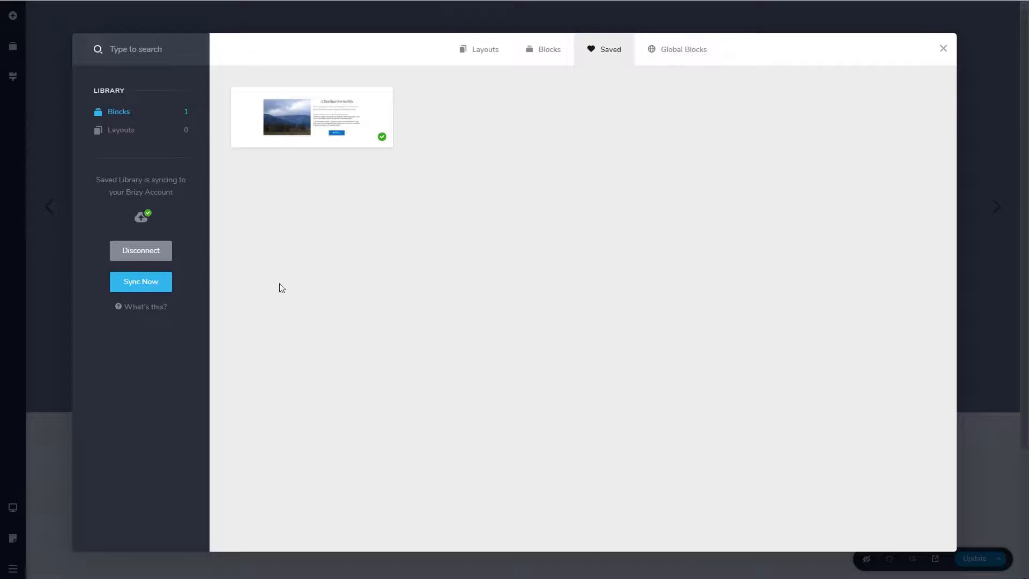
left_click(142, 284)
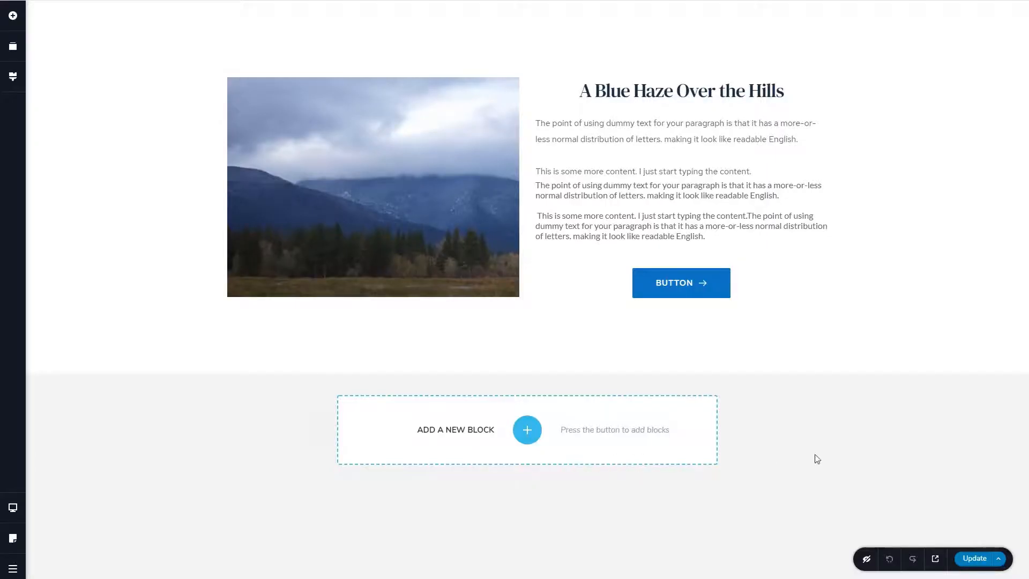
- Clear the current page layout and insert the "Download the mobile app or subscribe to our newsletter" block from Kit #2
left_click(998, 561)
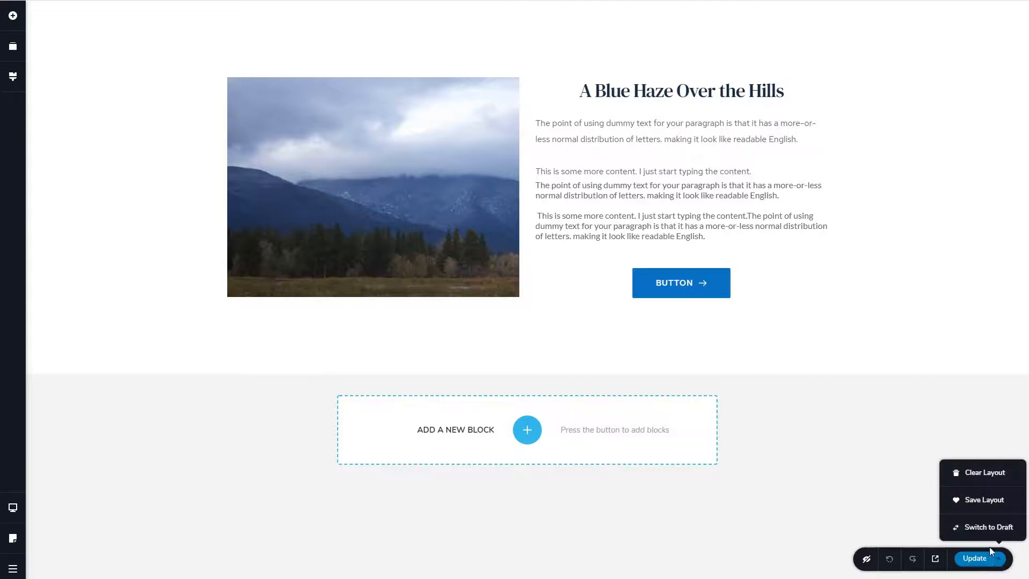
left_click(981, 473)
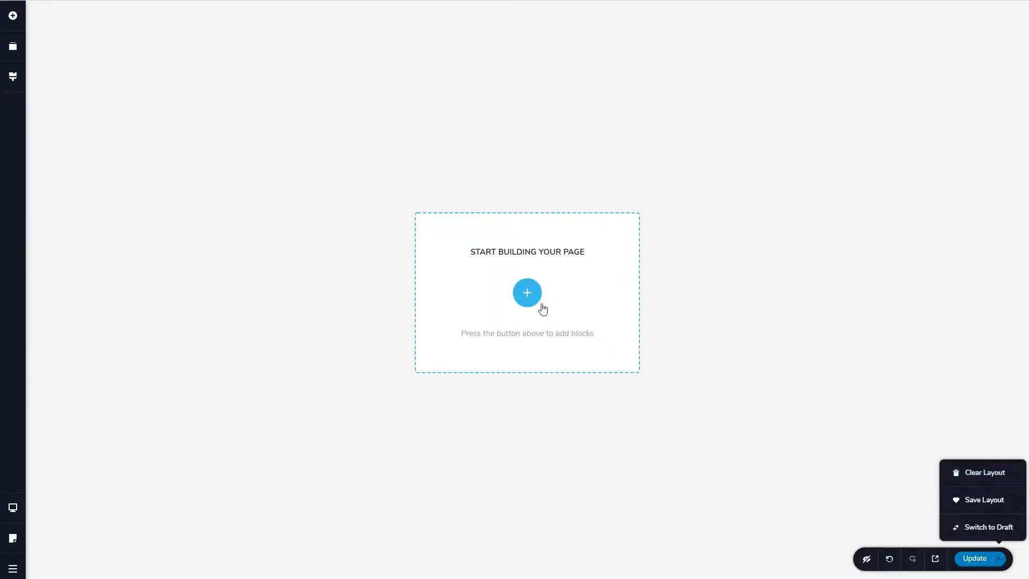
left_click(530, 293)
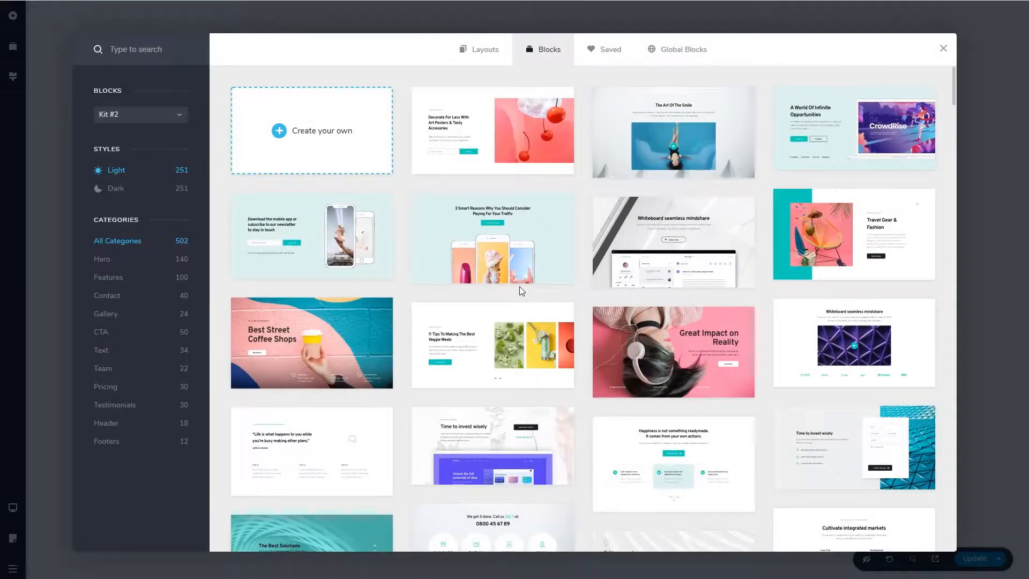
left_click(323, 228)
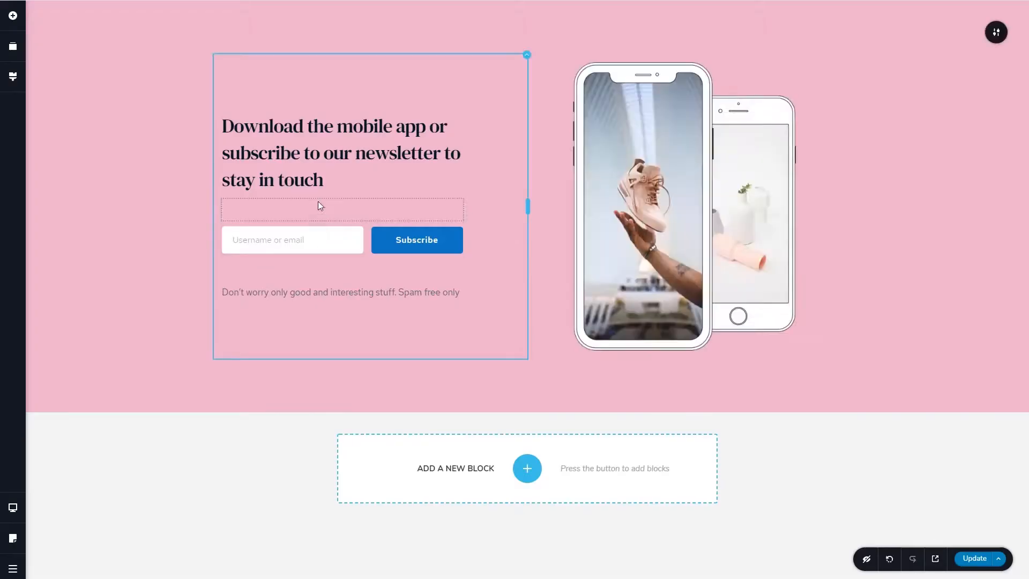
- Examine the block reordering view, the available global styles and the typography settings of the Paragraph style
left_click(12, 48)
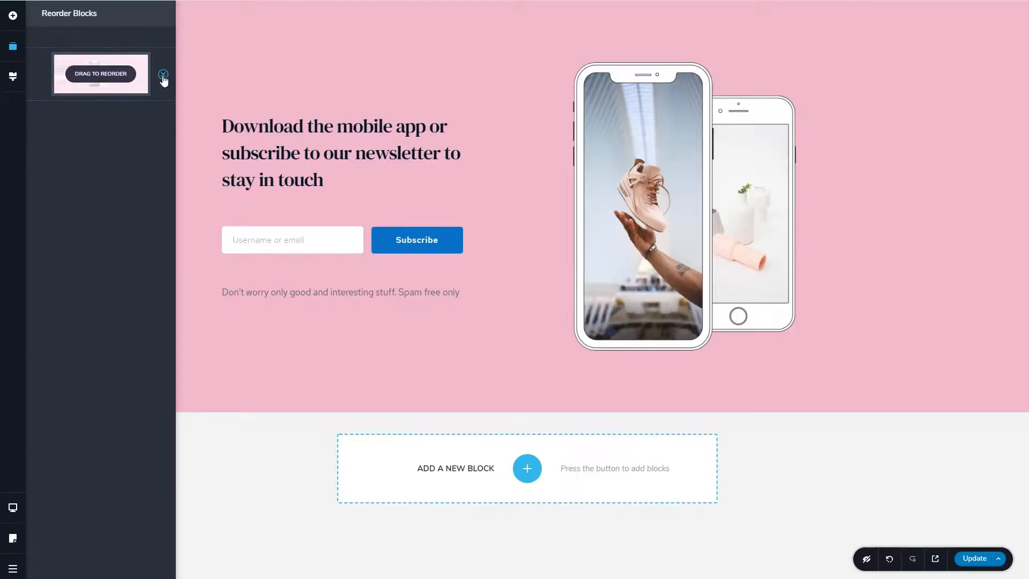
left_click(13, 77)
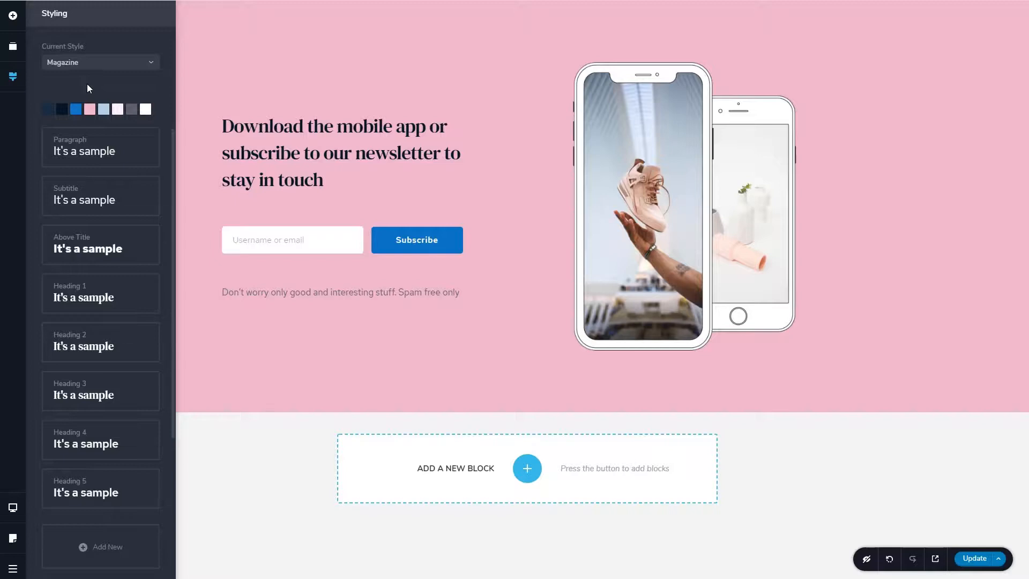
left_click(150, 62)
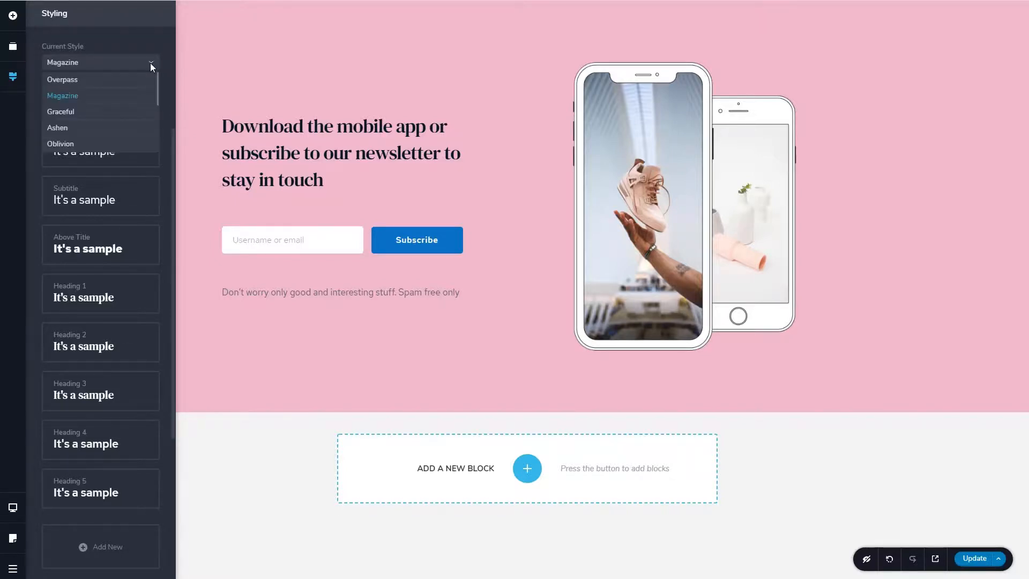
scroll(89, 98, "down", 5)
scroll(89, 97, "up", 5)
left_click(89, 99)
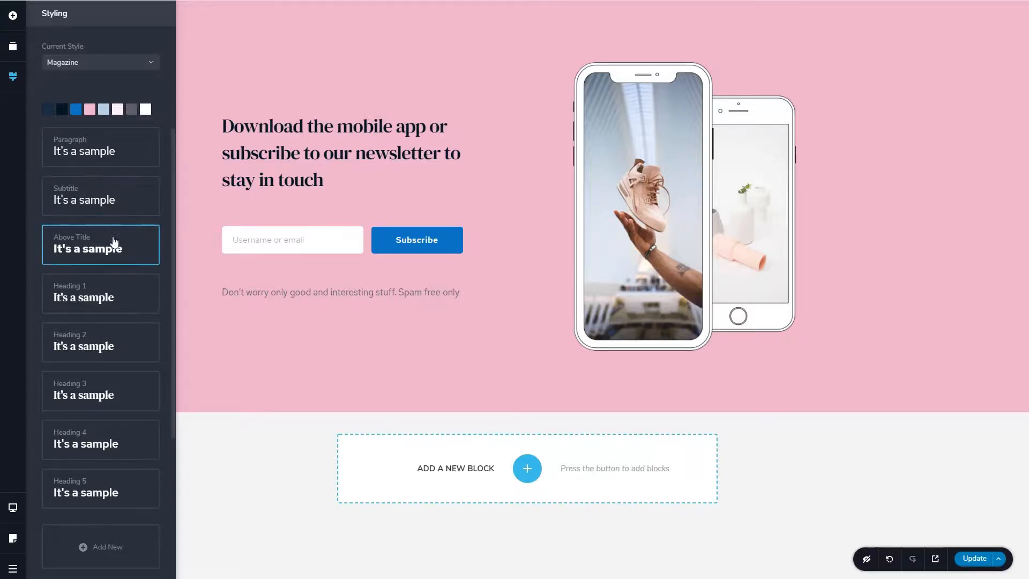
left_click(81, 155)
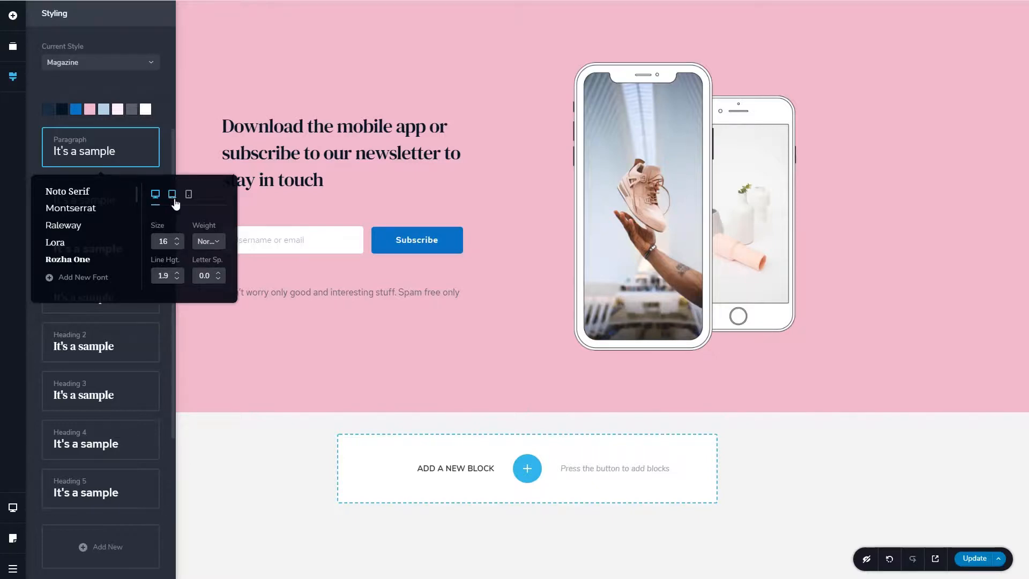
left_click(108, 80)
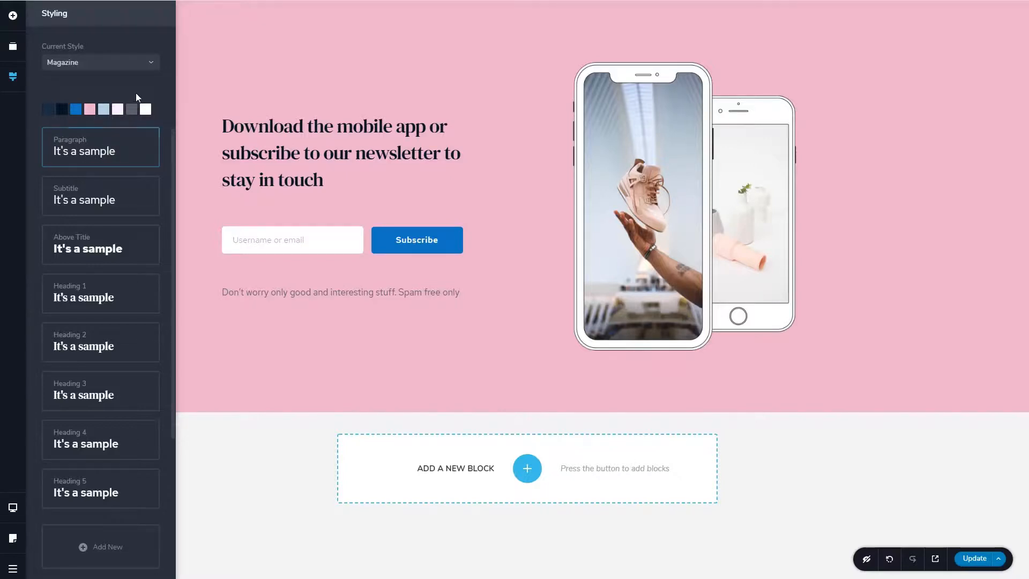
- Change the page's current global style to CraftWise
left_click(153, 63)
scroll(137, 89, "down", 1)
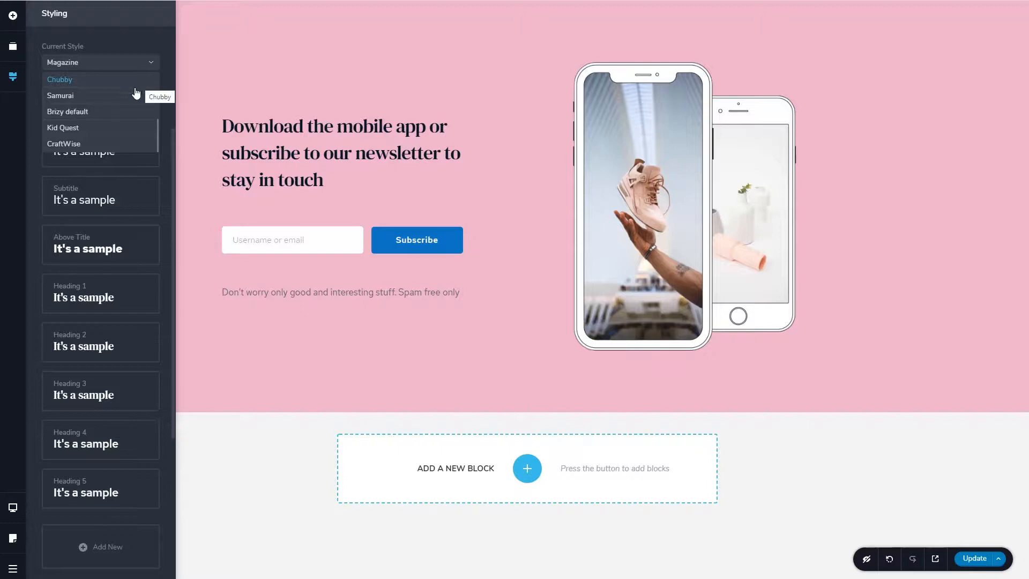
left_click(77, 144)
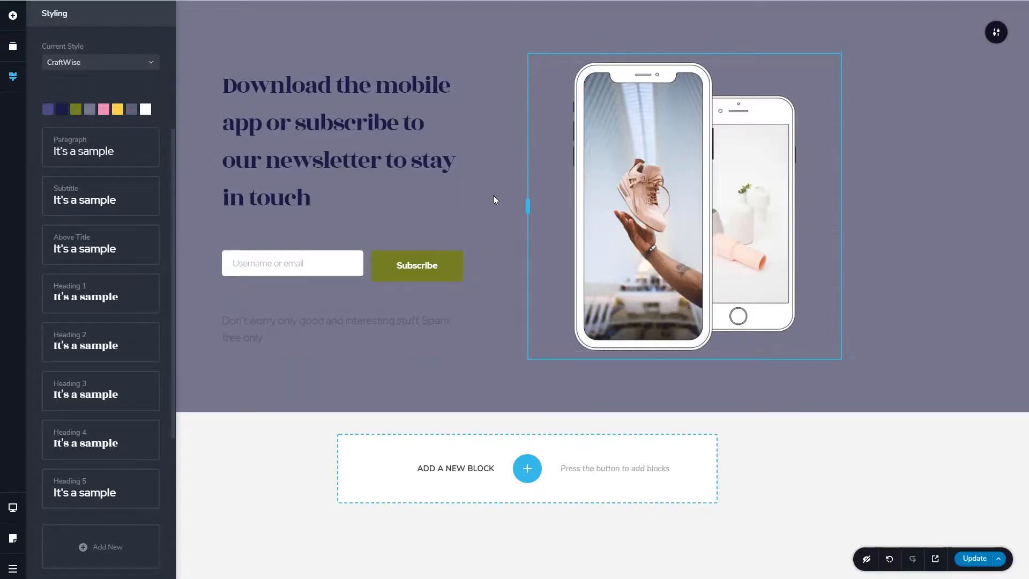
left_click(528, 469)
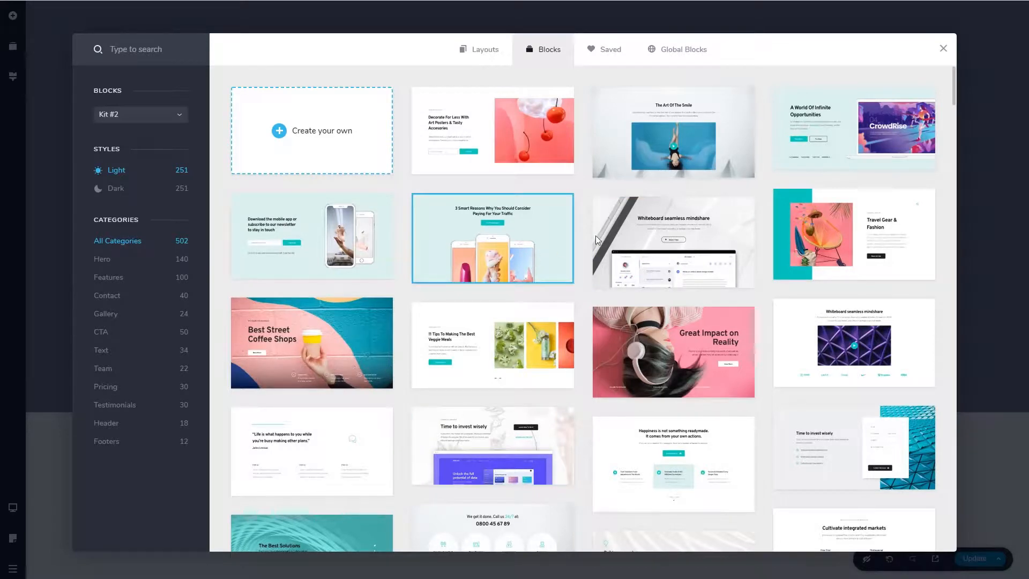
left_click(941, 47)
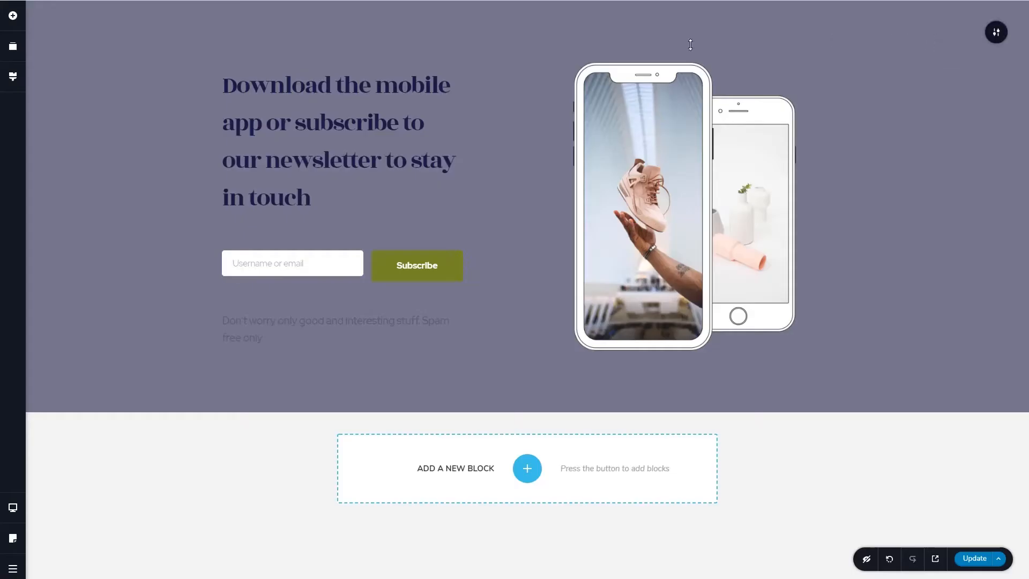
left_click(13, 76)
- Turn the newsletter block into a slider
mouse_move(994, 35)
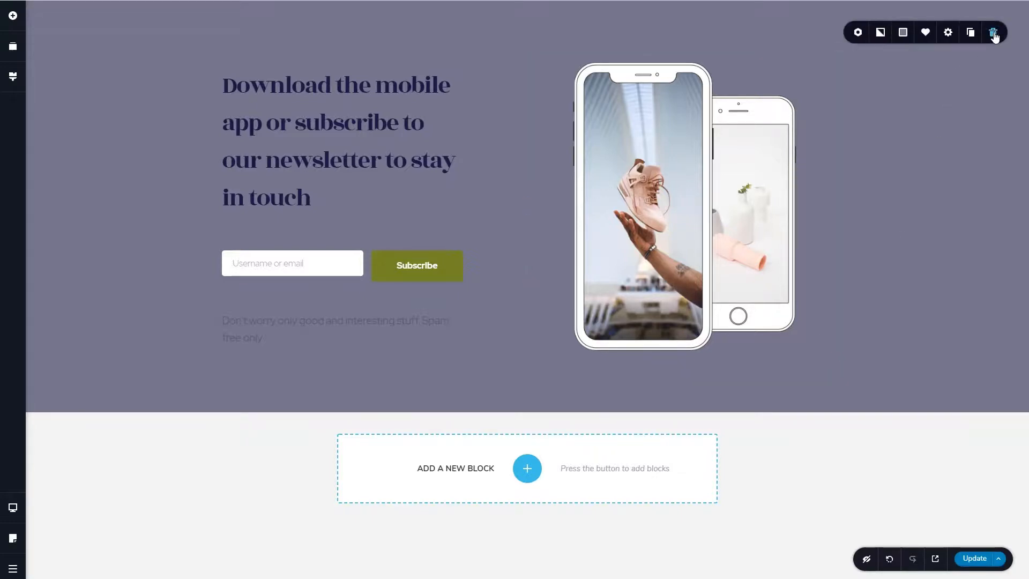
left_click(858, 33)
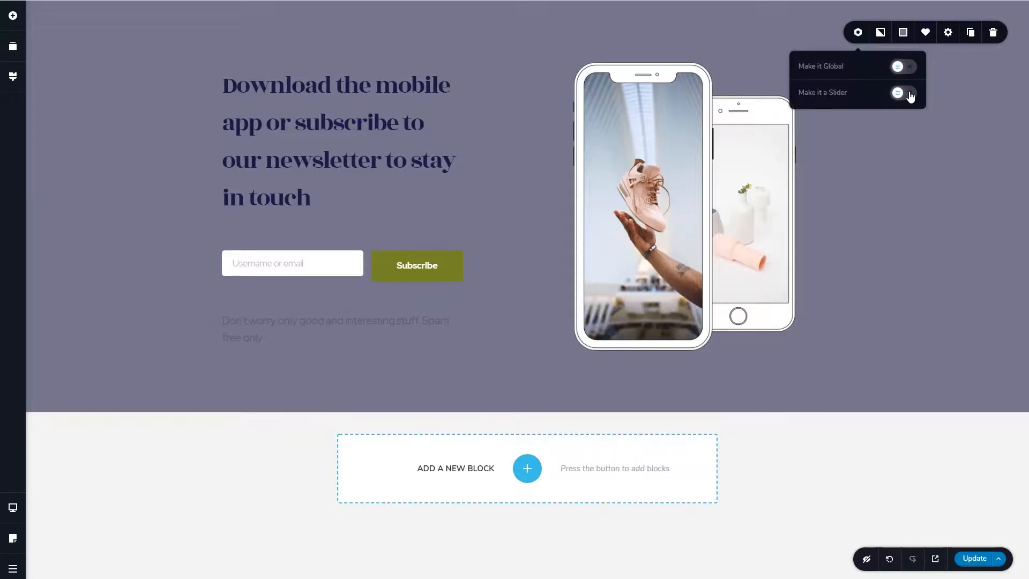
left_click(909, 94)
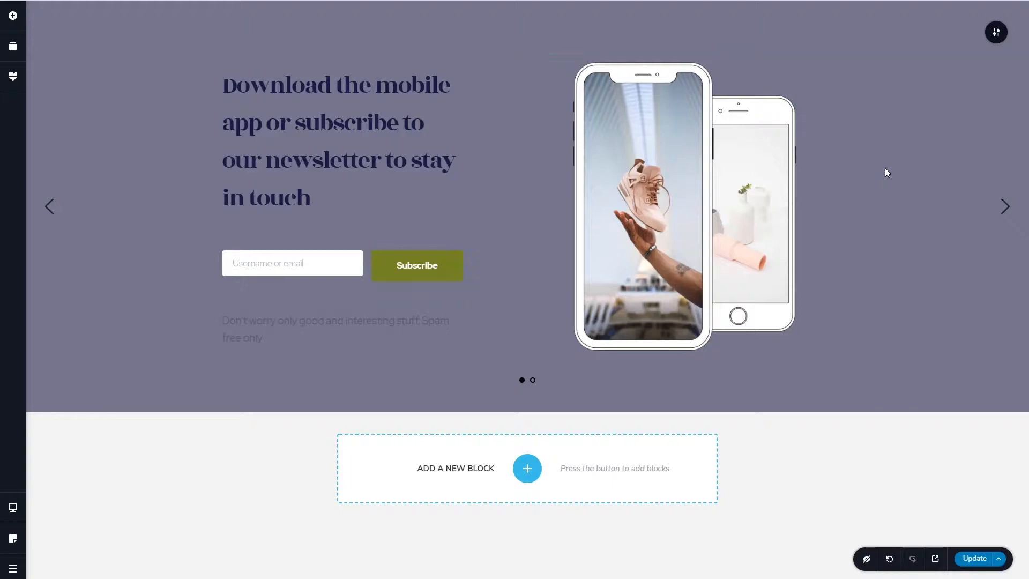
- Replace the phone image on the slider's second slide with the yellow-and-blue illustration from the media library
left_click(1003, 209)
left_click(771, 231)
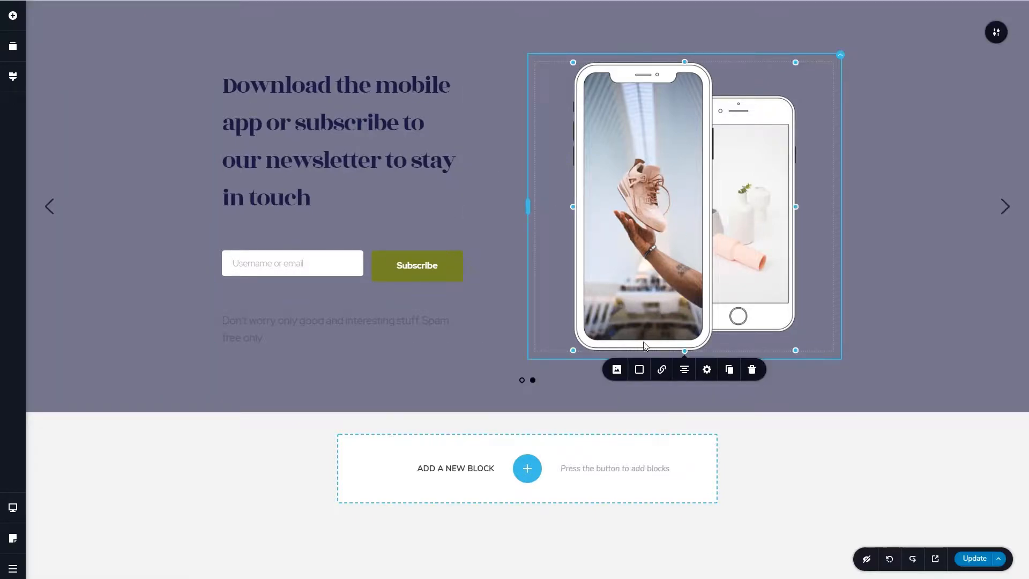
left_click(616, 369)
left_click(660, 416)
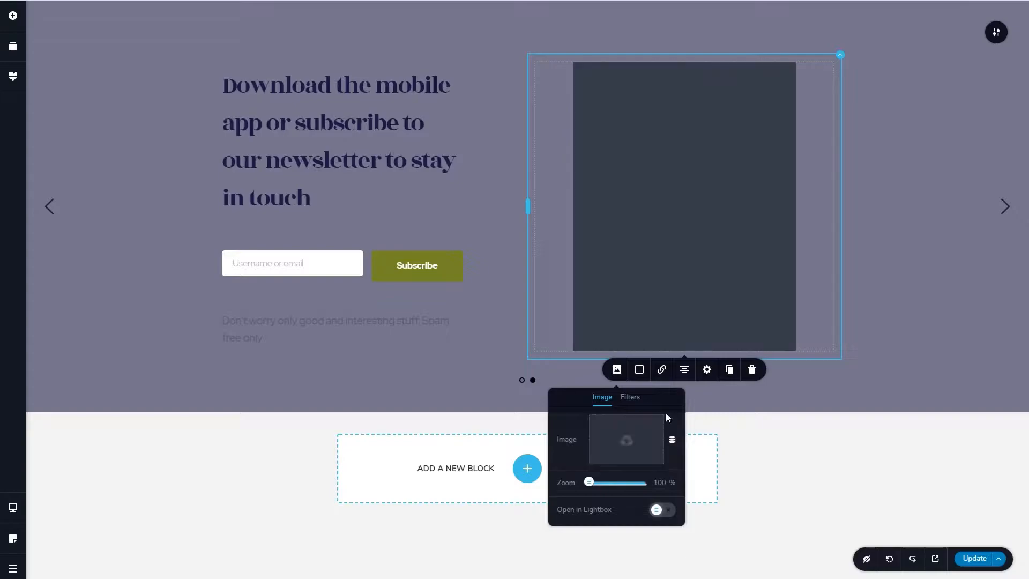
left_click(625, 437)
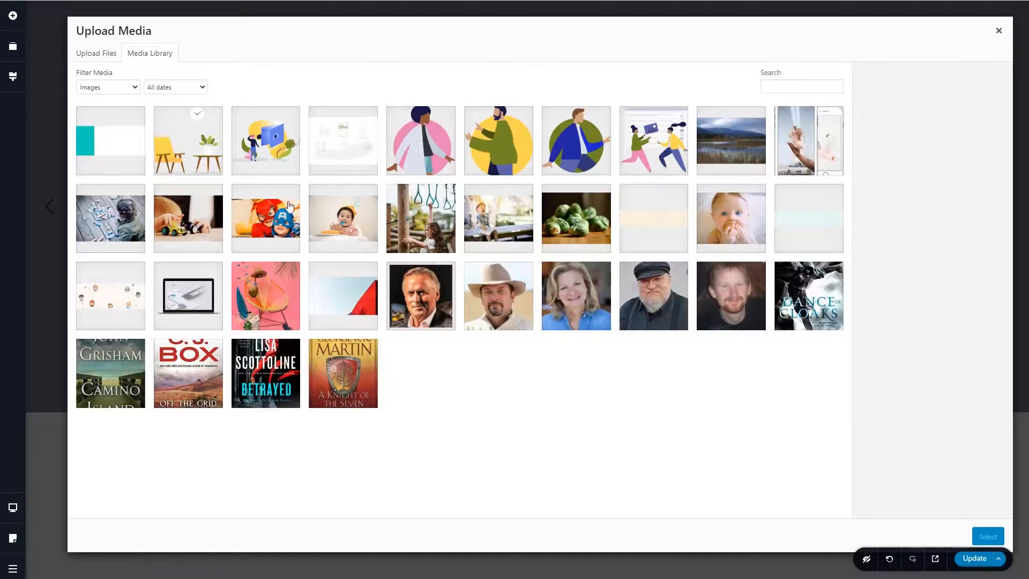
left_click(265, 146)
left_click(987, 536)
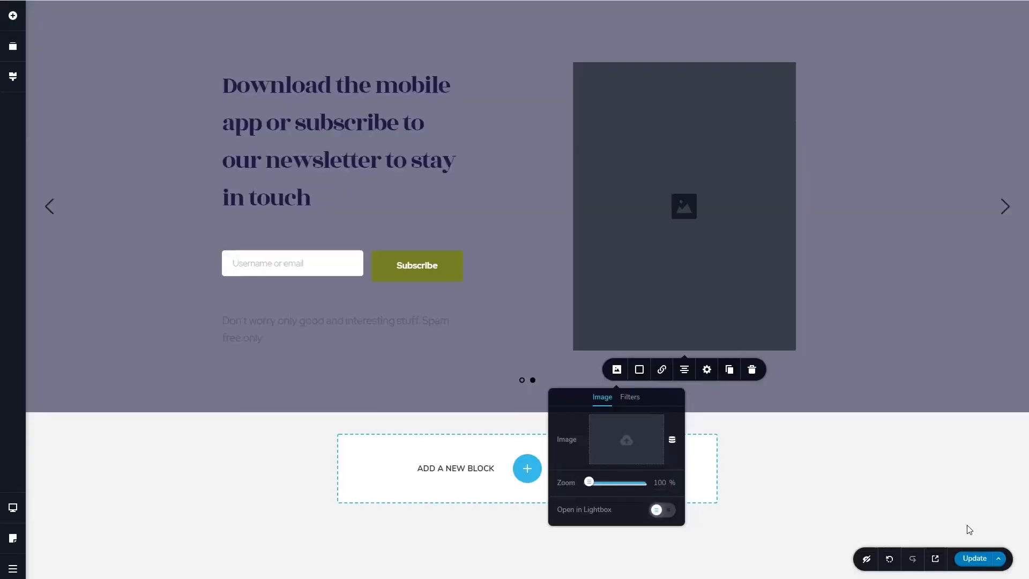
left_click(139, 96)
- Set the second slide's overlay colour to the palette's pink and switch between both slides to compare them
left_click(997, 32)
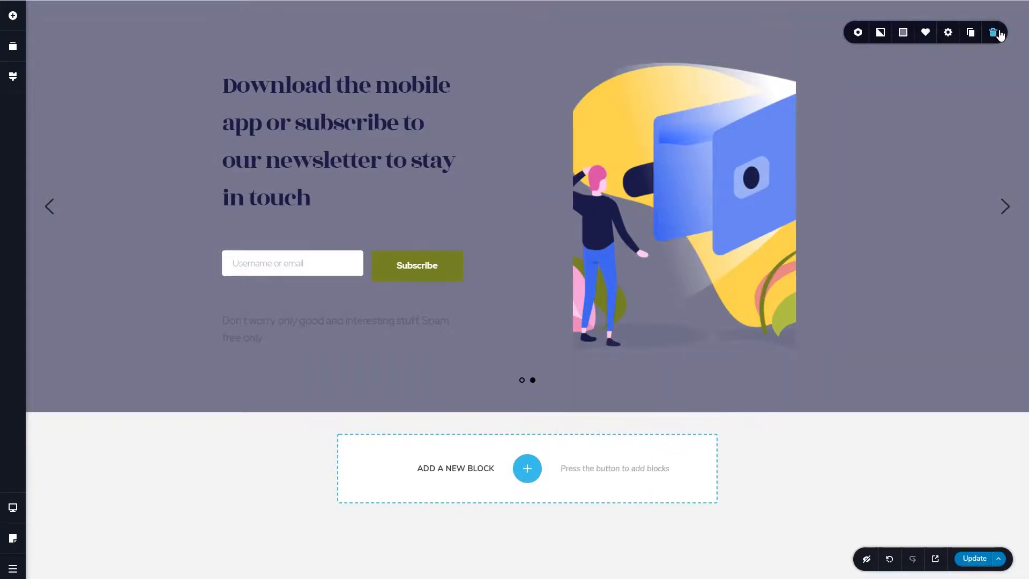
left_click(903, 33)
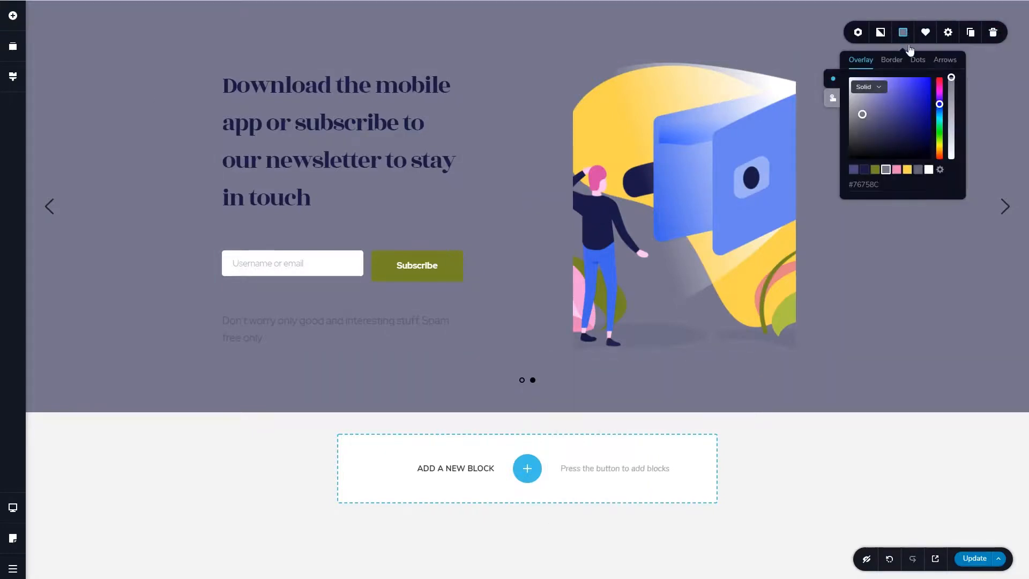
left_click(897, 169)
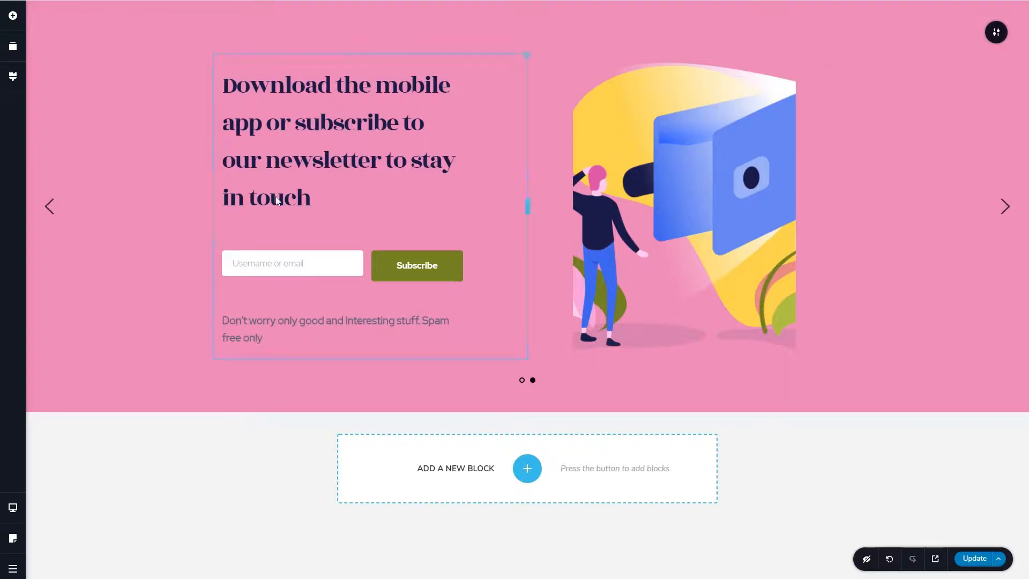
left_click(49, 207)
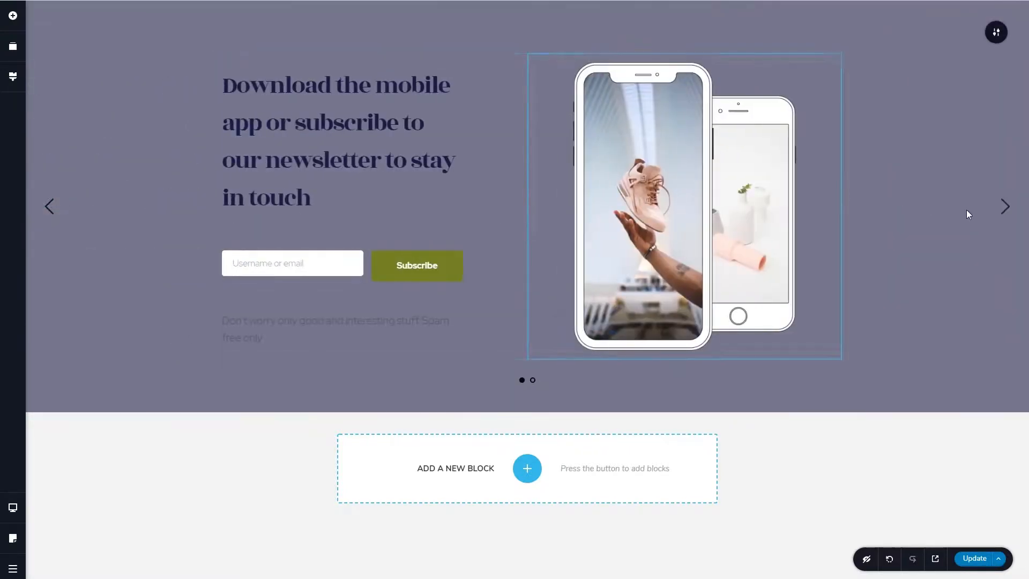
left_click(1004, 207)
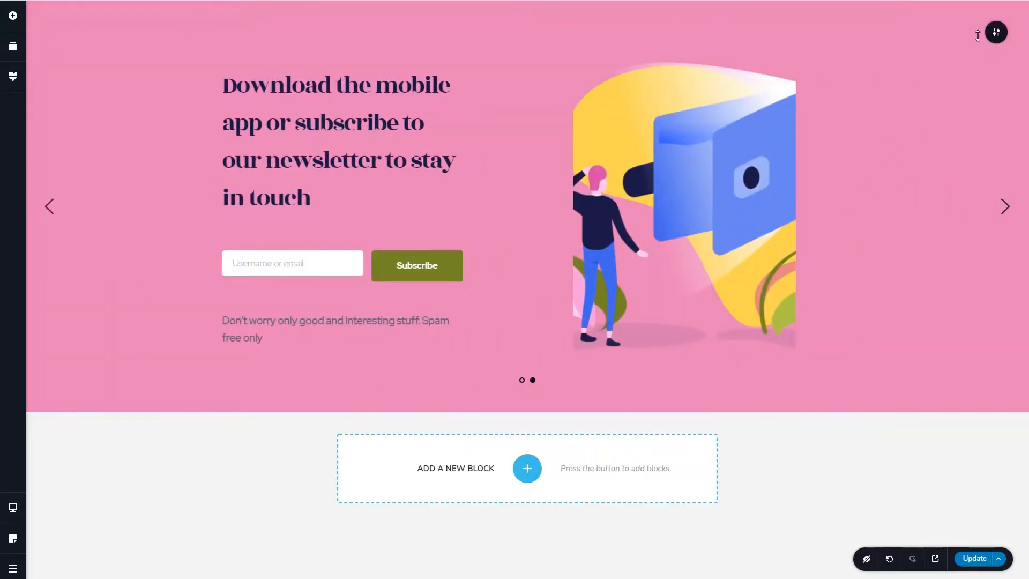
left_click(996, 33)
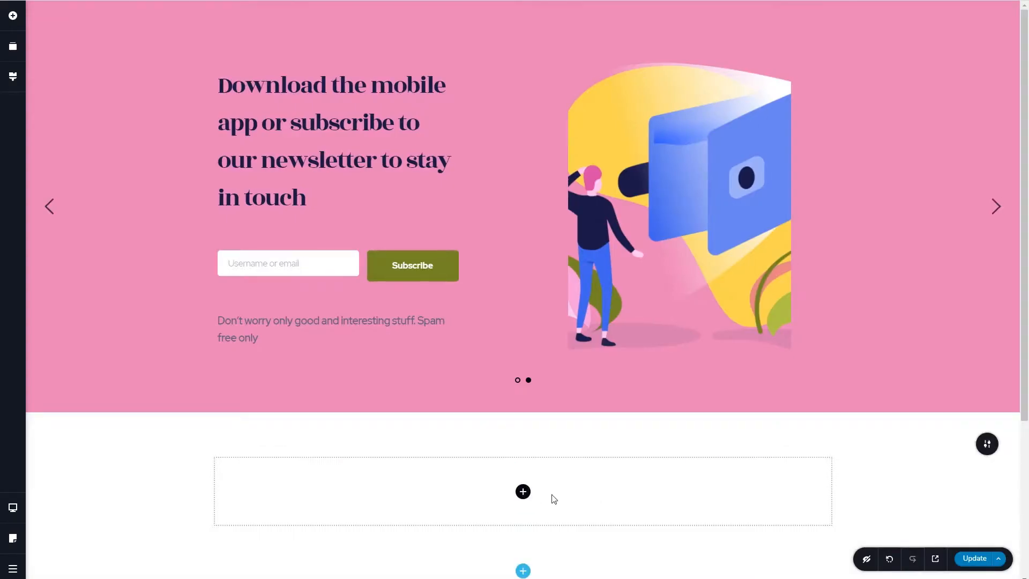
- Add a Menu element to the empty block below the slider and enable Mega Menu for its Books item
left_click(522, 491)
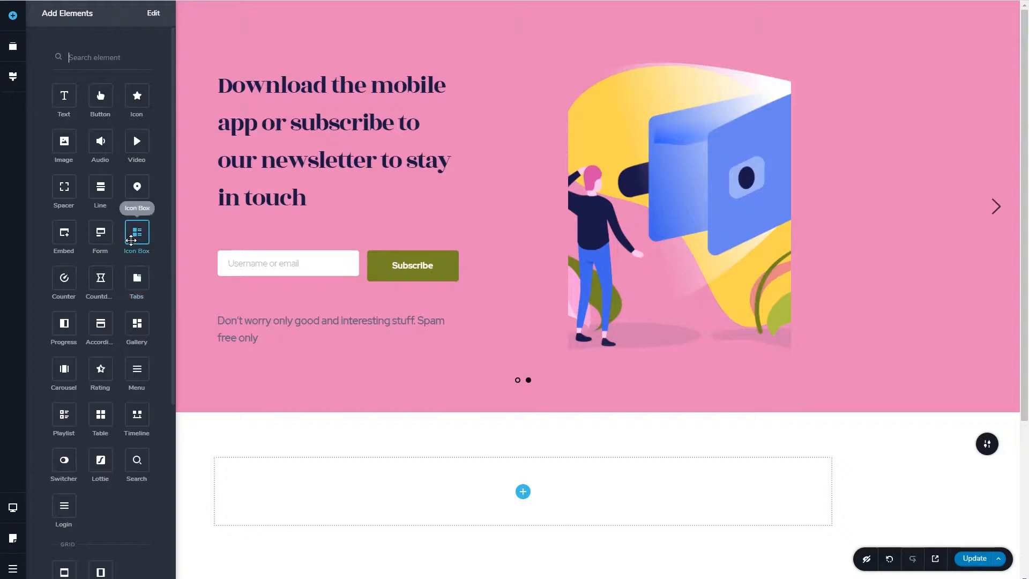
left_click_drag(136, 370, 524, 496)
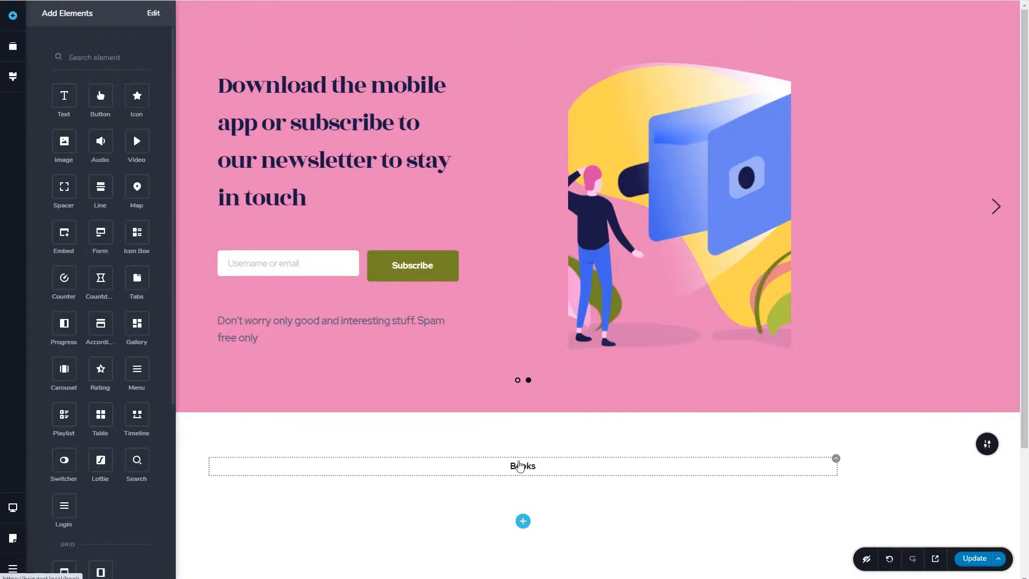
scroll(533, 469, "down", 3)
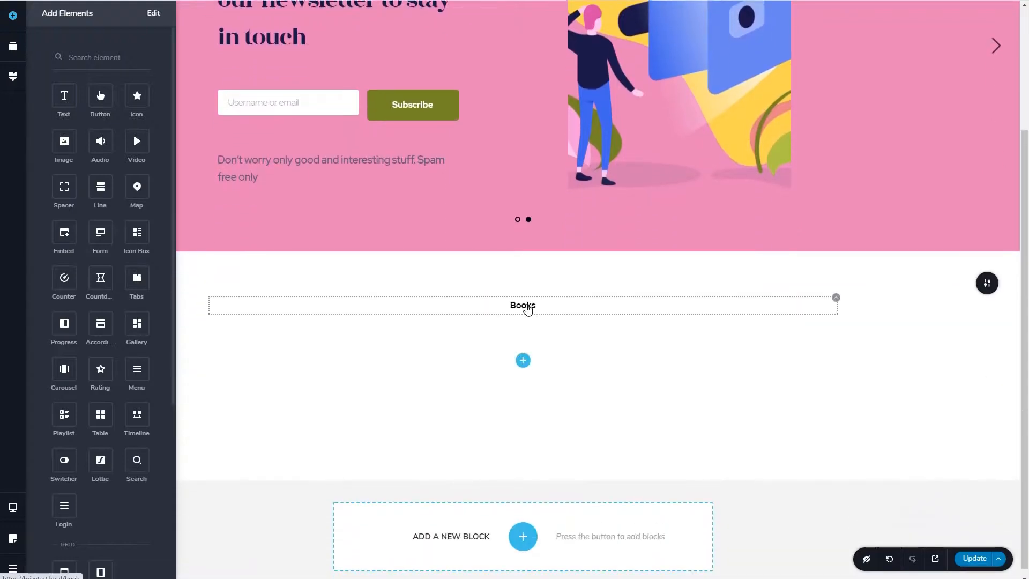
left_click(526, 305)
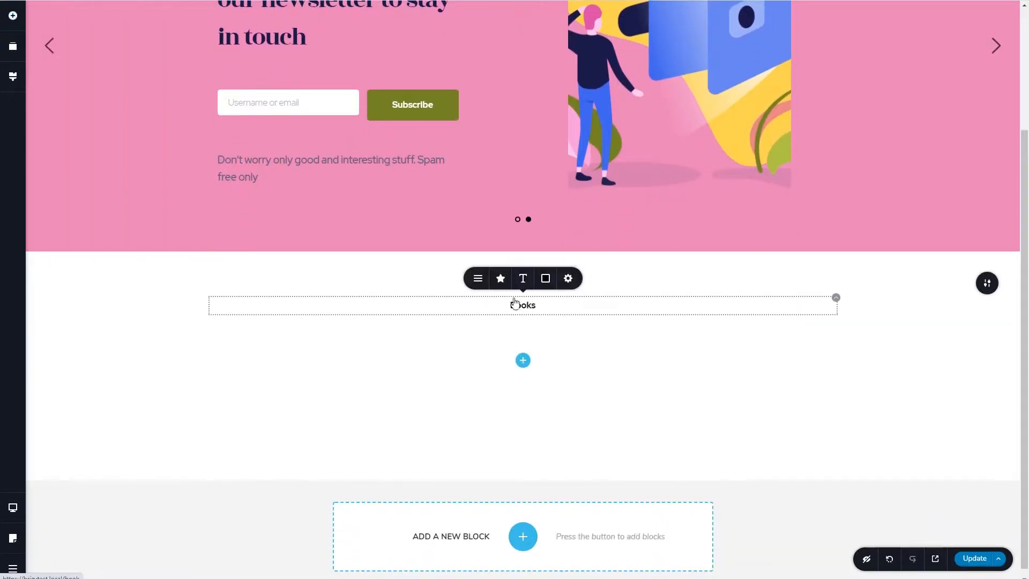
left_click(478, 278)
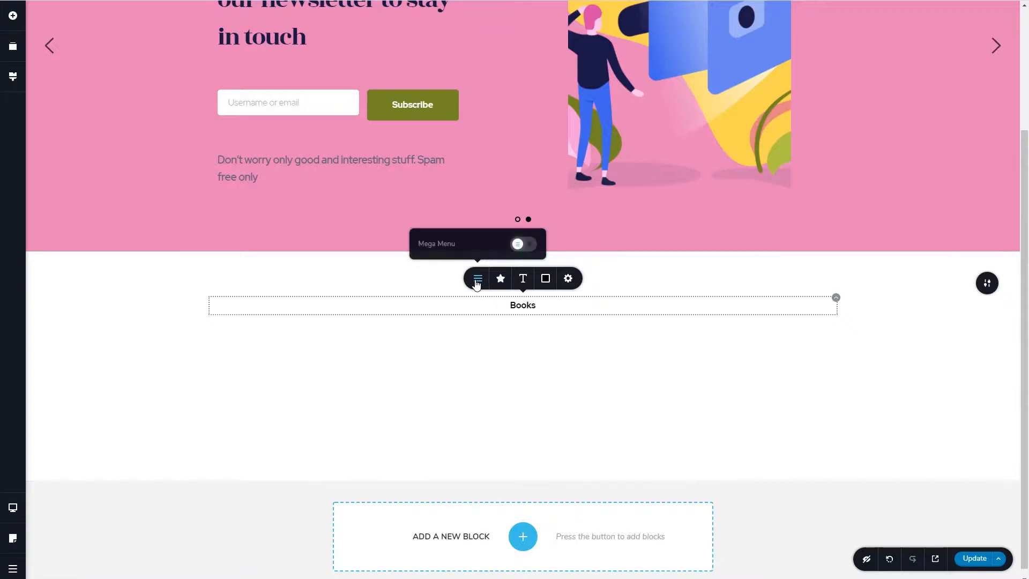
left_click(534, 246)
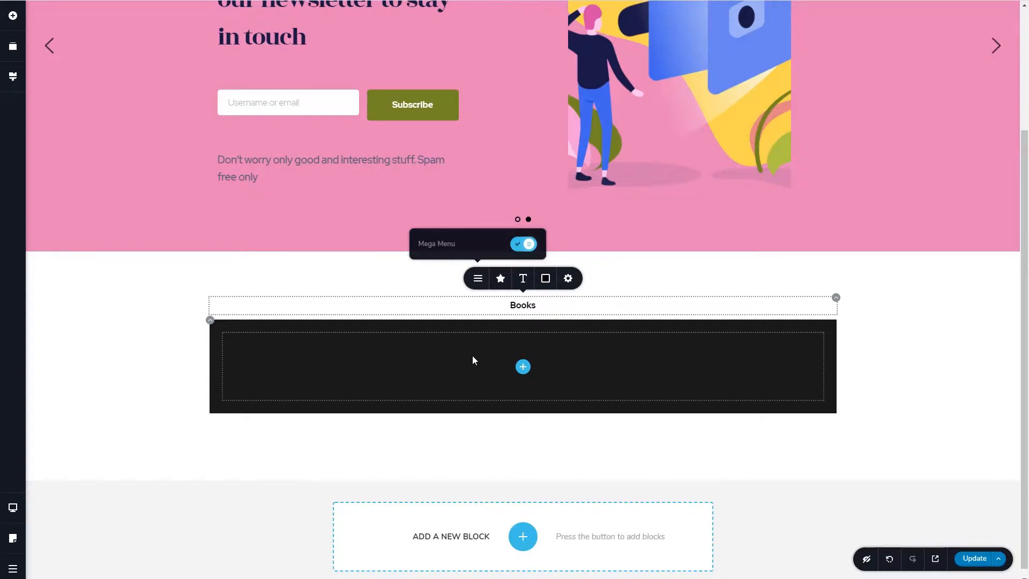
- Divide the Books mega menu into three columns by adding a second column and duplicating it
left_click(12, 16)
scroll(61, 290, "down", 4)
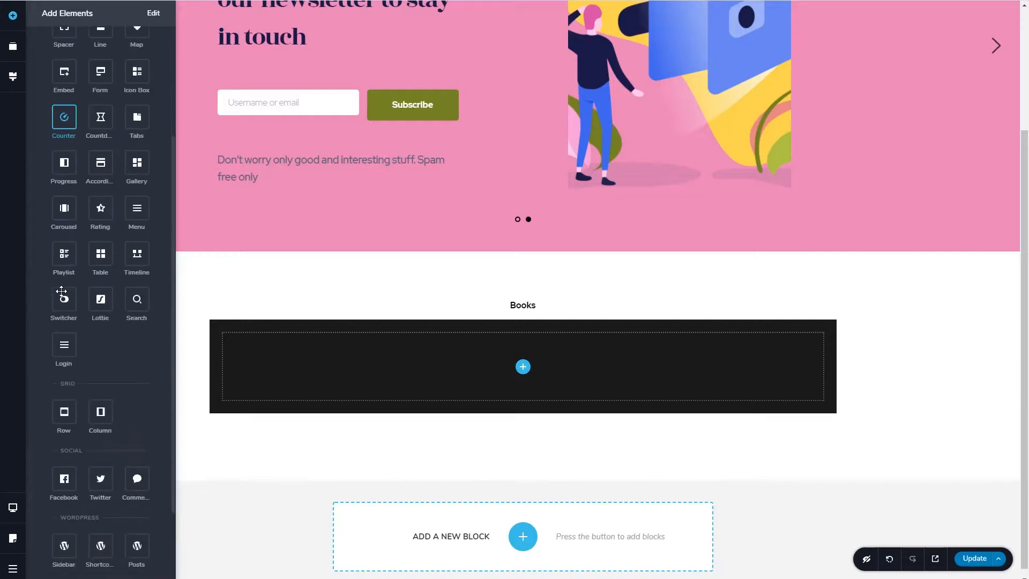
left_click_drag(101, 412, 596, 348)
left_click(596, 348)
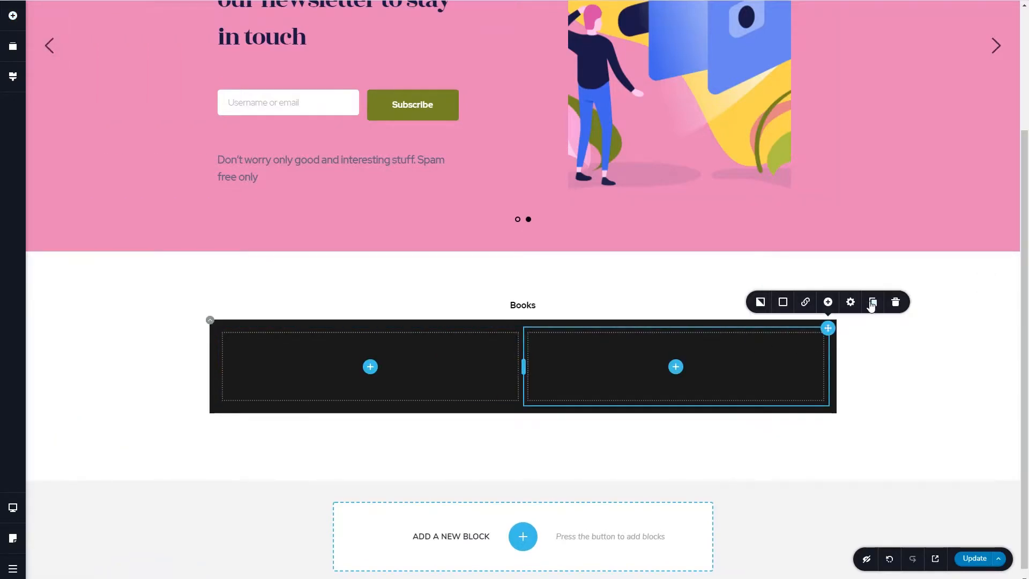
left_click(870, 303)
- Place the camino-island.jpg cover in the mega menu's first column and set the image width to 50%
left_click(319, 368)
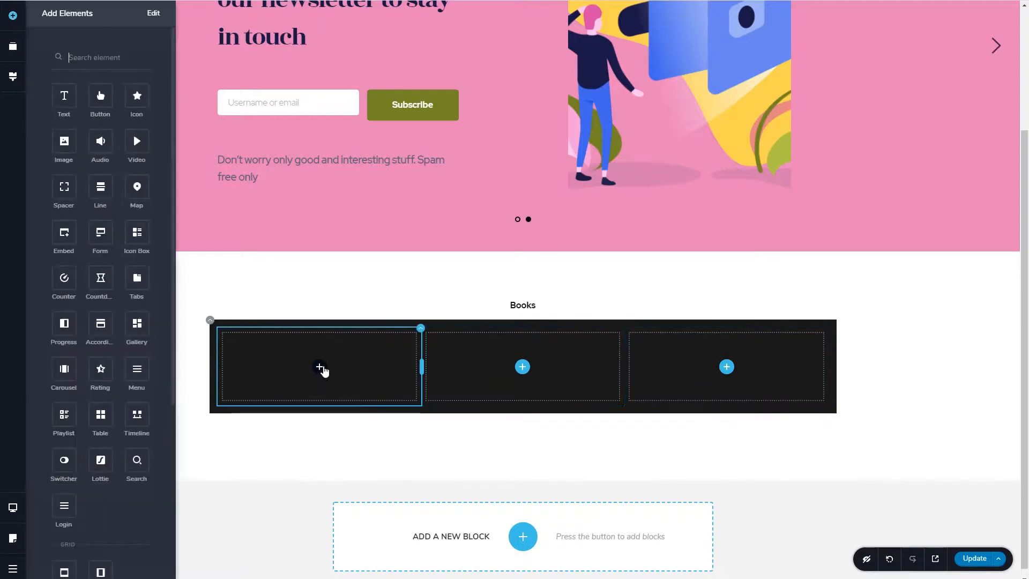
left_click_drag(64, 141, 322, 365)
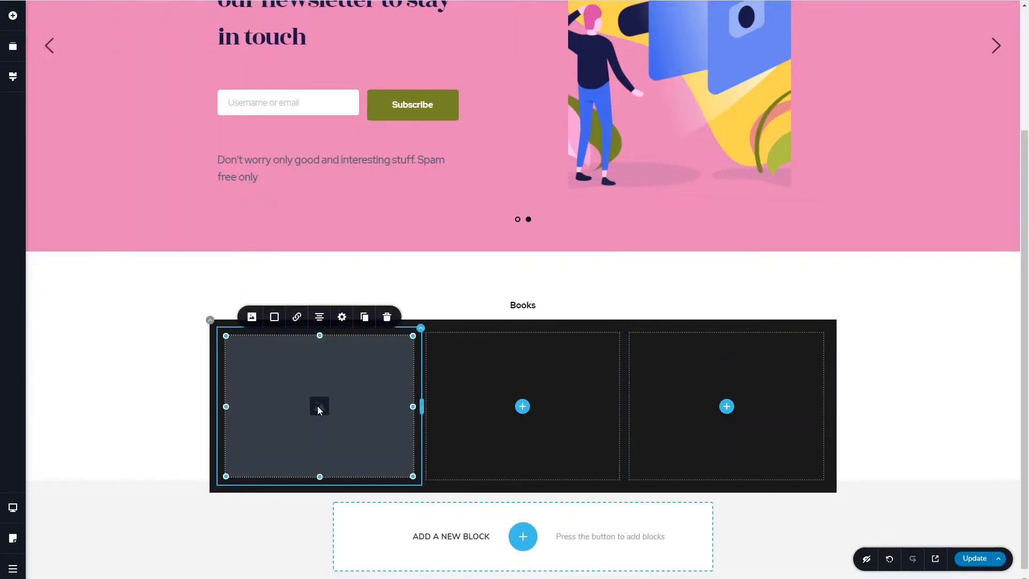
left_click(252, 317)
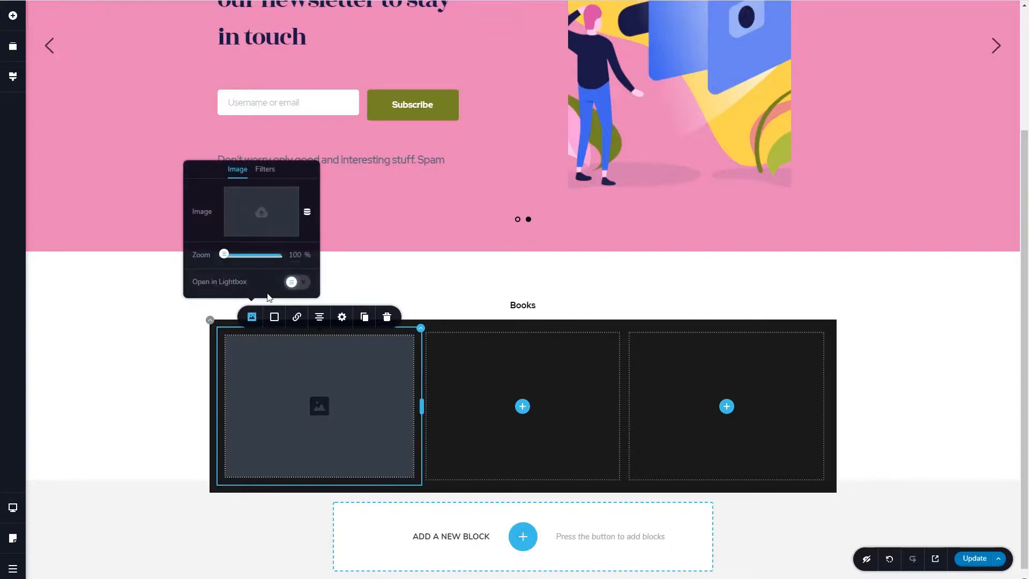
left_click(258, 212)
left_click(102, 366)
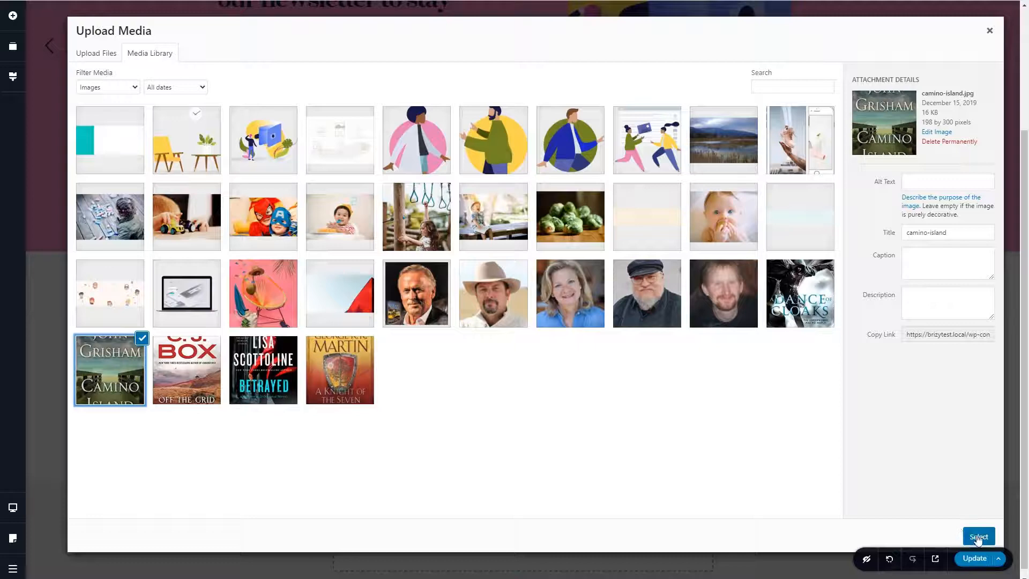
left_click(977, 537)
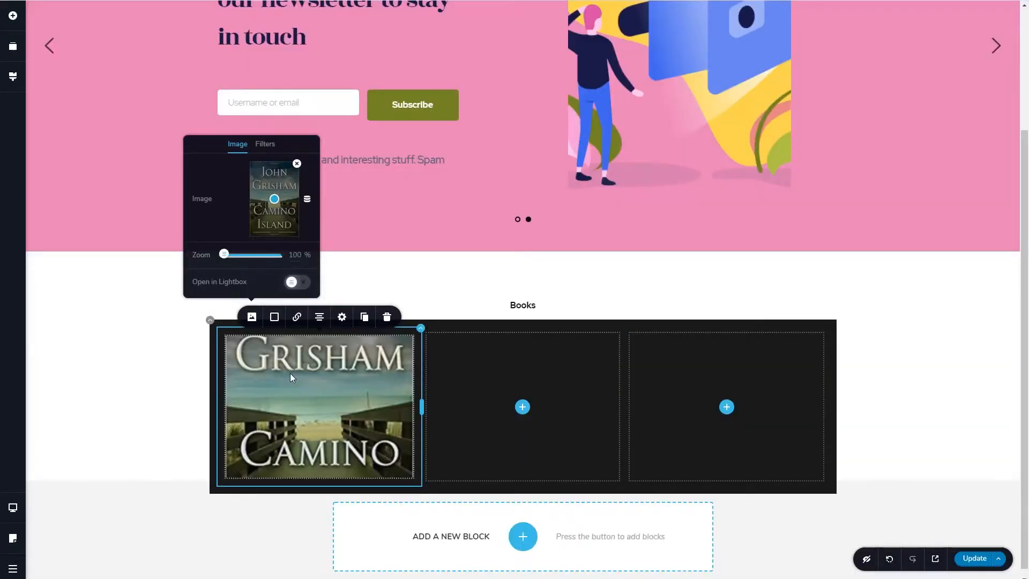
left_click(342, 317)
left_click_drag(356, 235, 368, 264)
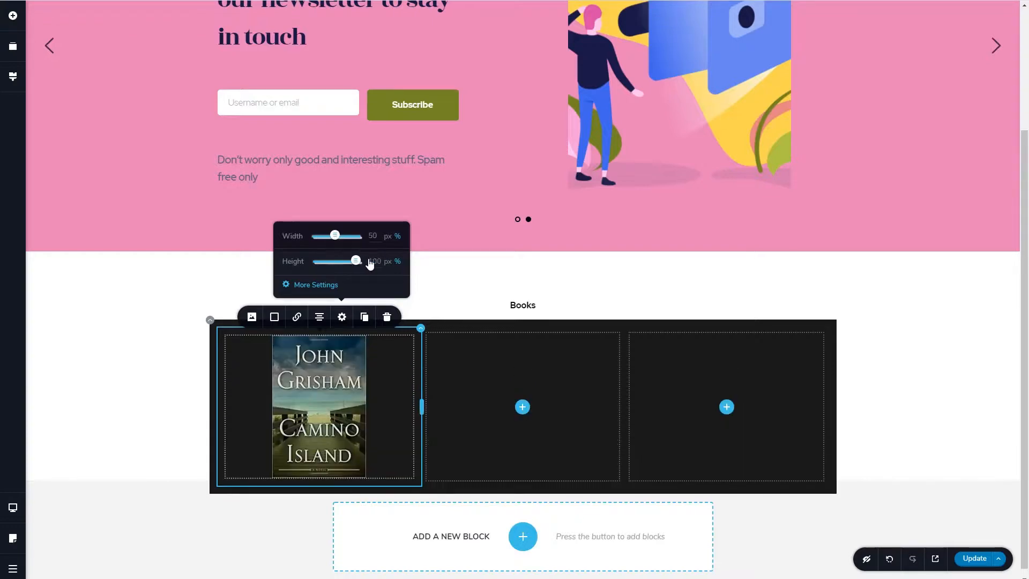
- Add the Off the Grid and A Knight of the Seven Kingdoms covers to the mega menu's second and third columns
left_click(521, 408)
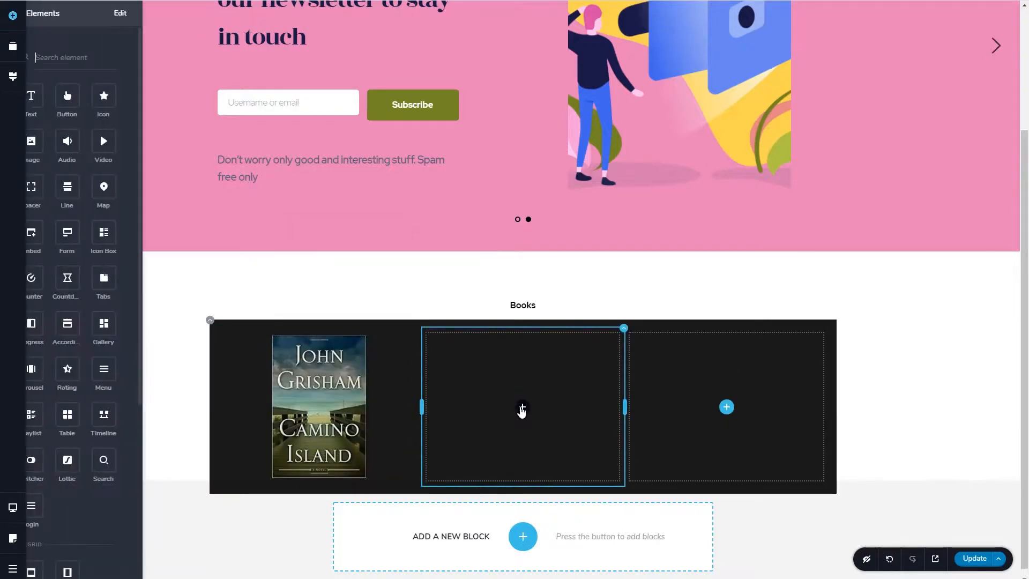
left_click_drag(58, 141, 519, 413)
left_click(320, 382)
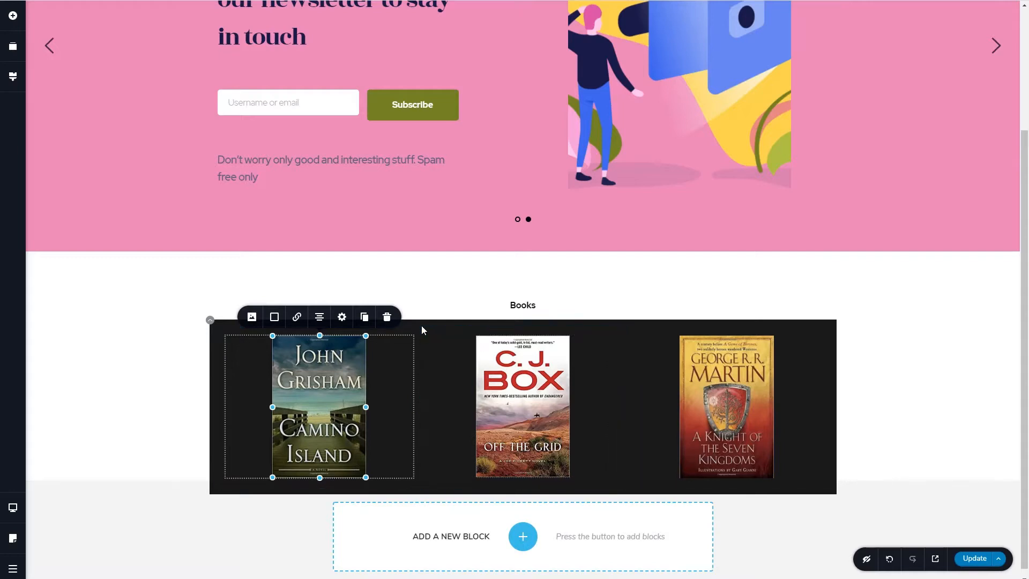
- Change the mega menu's overlay from black to a solid light blue
left_click(210, 320)
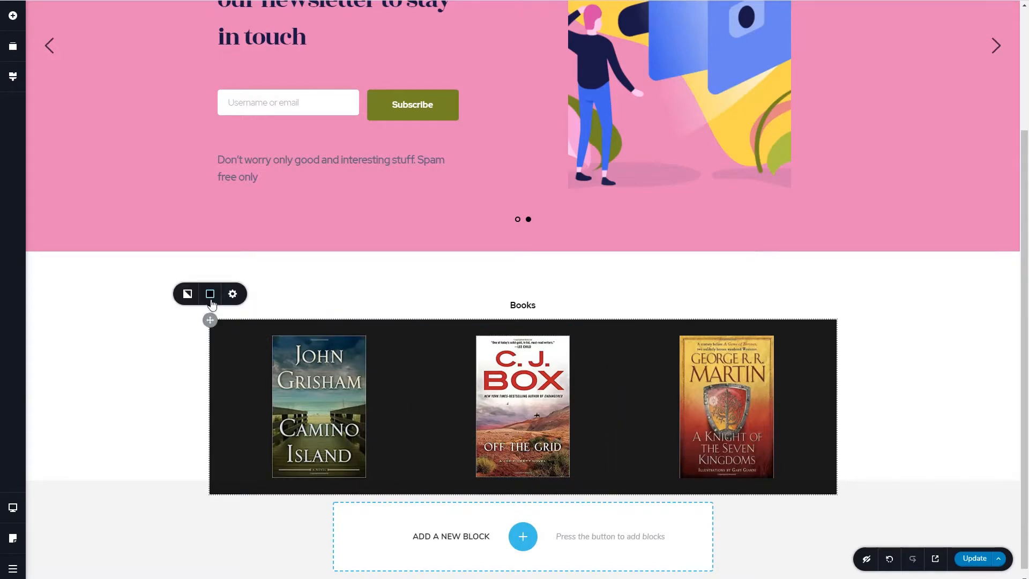
left_click(210, 294)
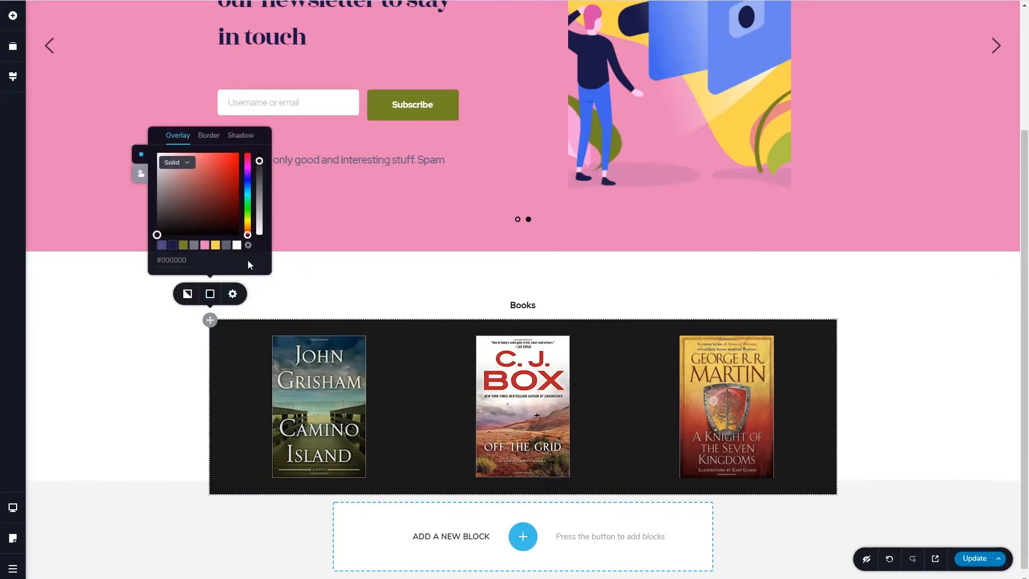
left_click_drag(247, 235, 248, 189)
left_click(183, 174)
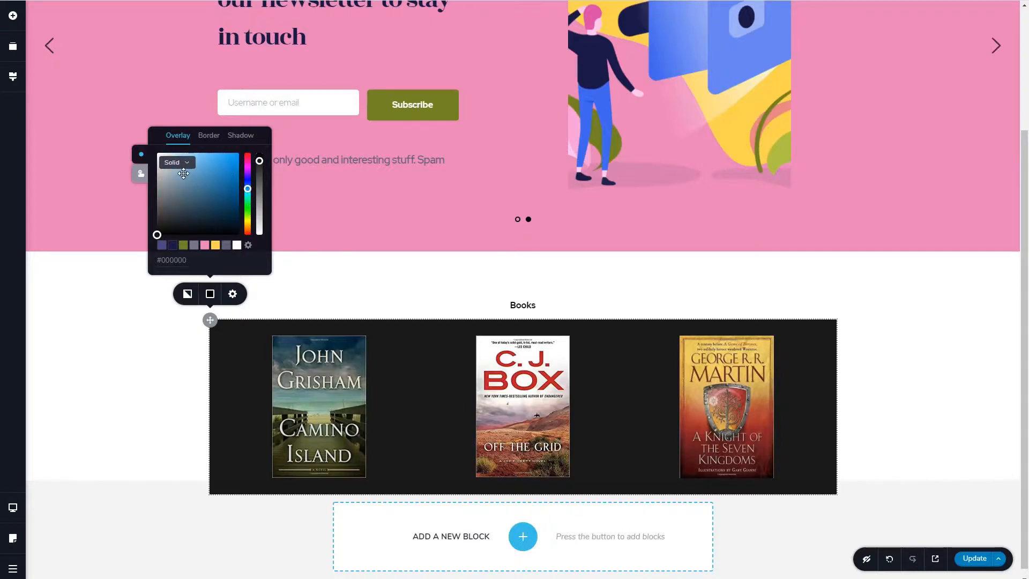
- Add a centred text element above the book covers reading "I Recommend These Books"
left_click(13, 16)
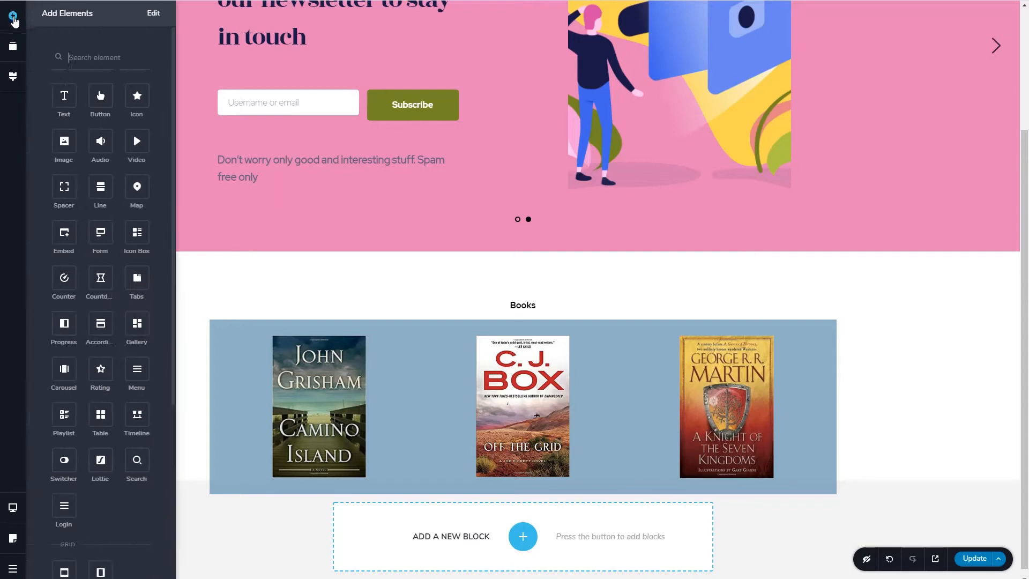
left_click_drag(101, 109, 493, 333)
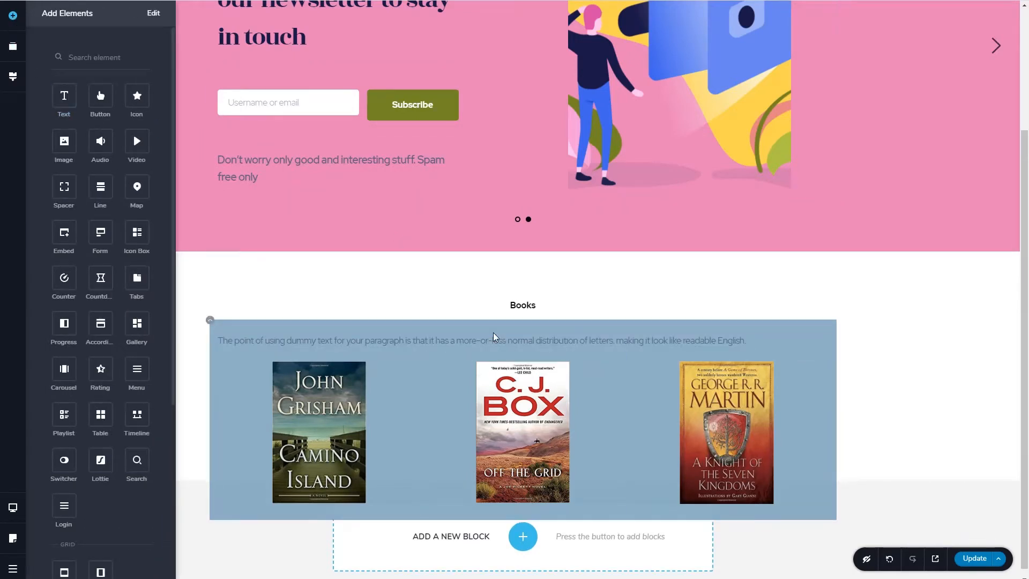
left_click(751, 340)
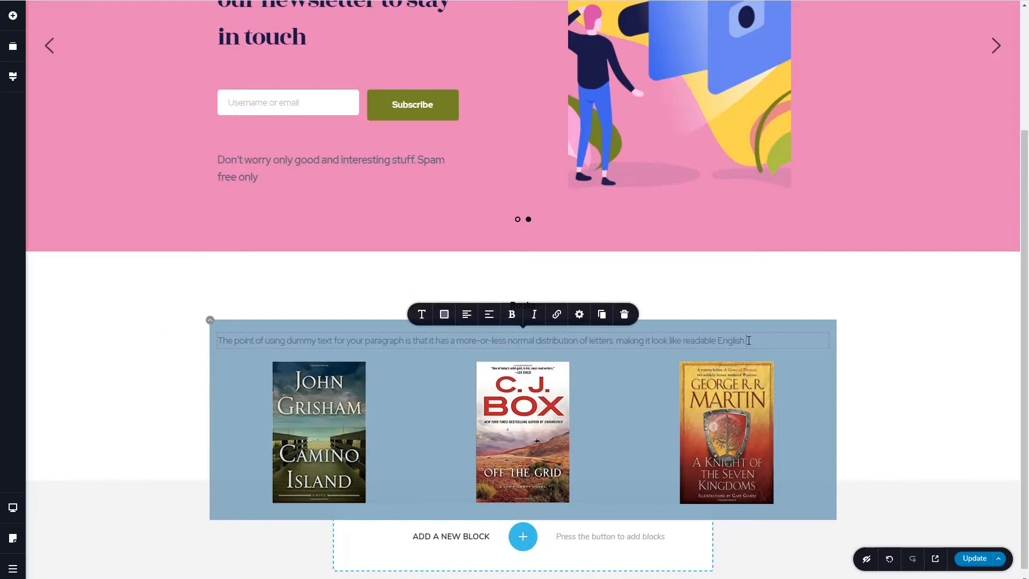
triple_click(749, 340)
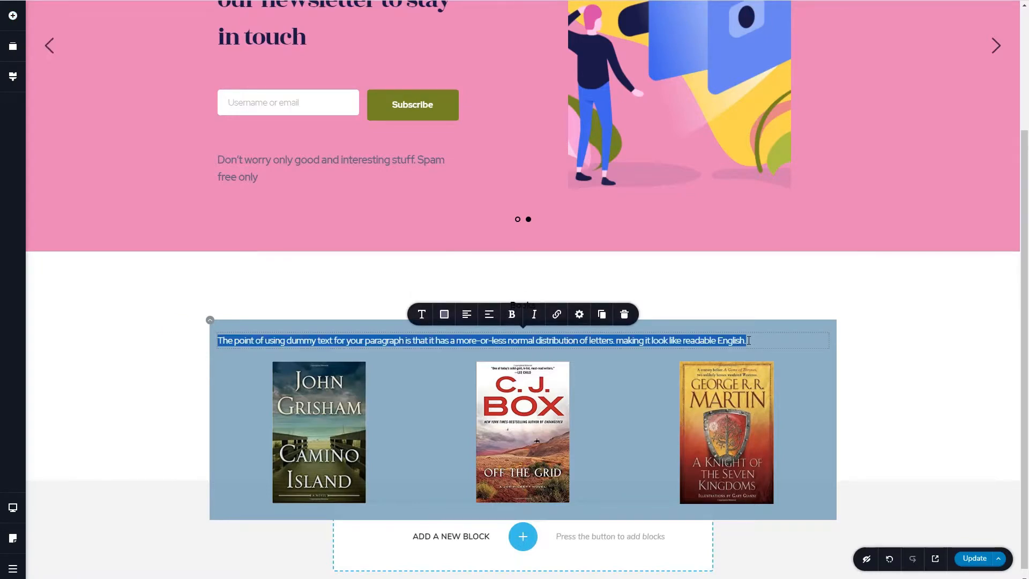
type("I Recommend These Books")
left_click(468, 316)
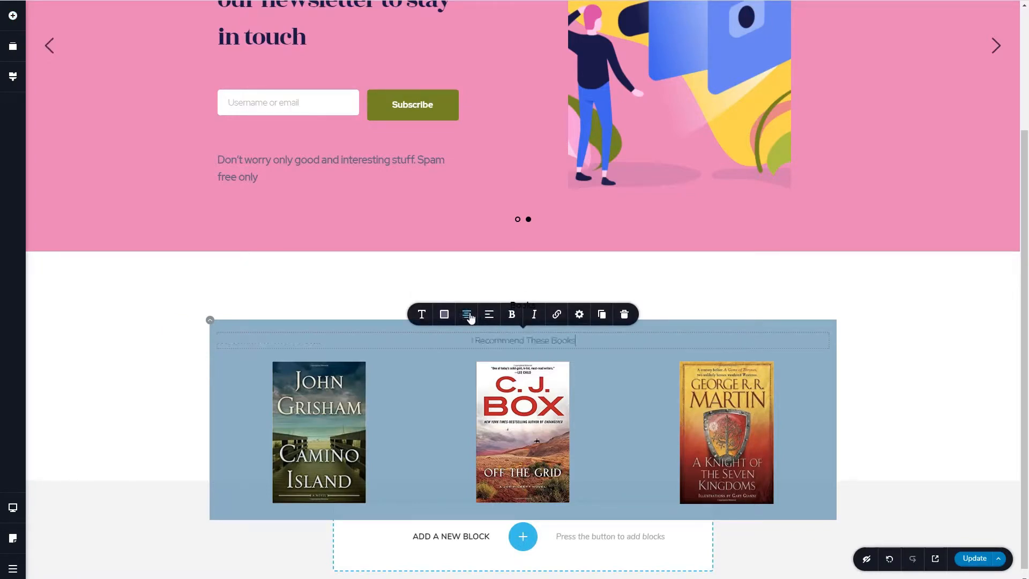
- Colour the mega menu's title text white (#FFFFFF) and apply the Heading 2 typography style
left_click(444, 314)
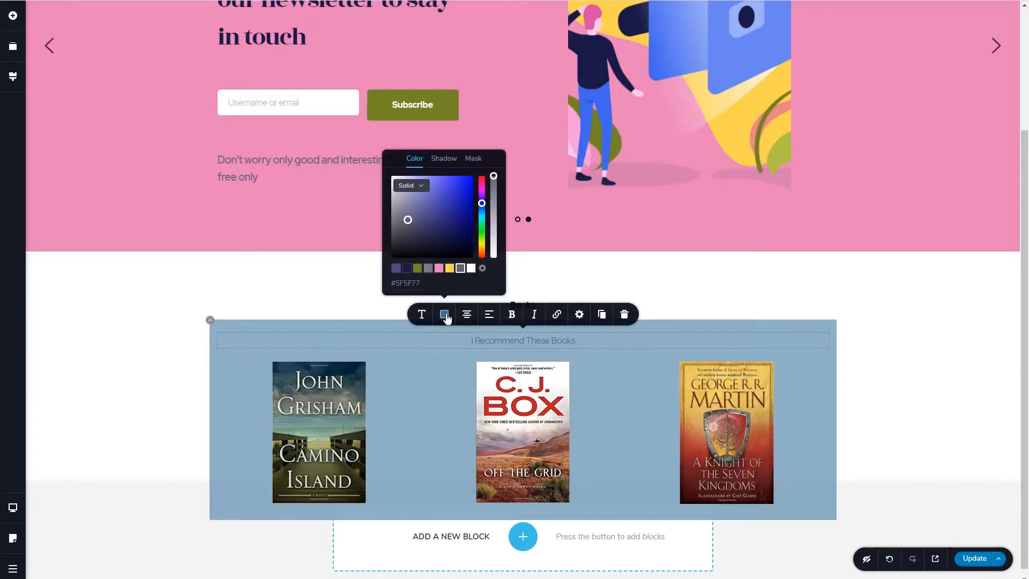
left_click(471, 269)
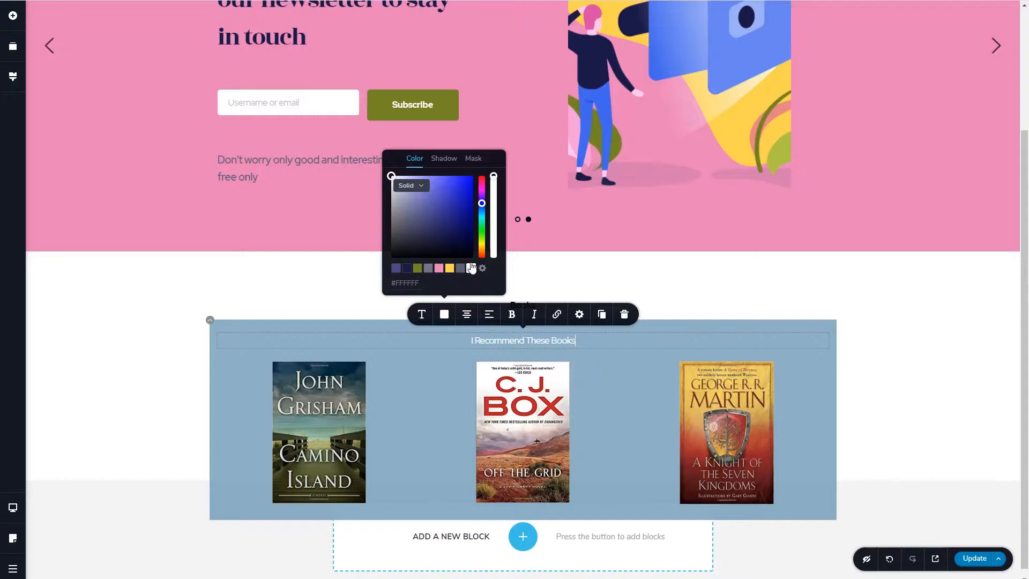
left_click(422, 314)
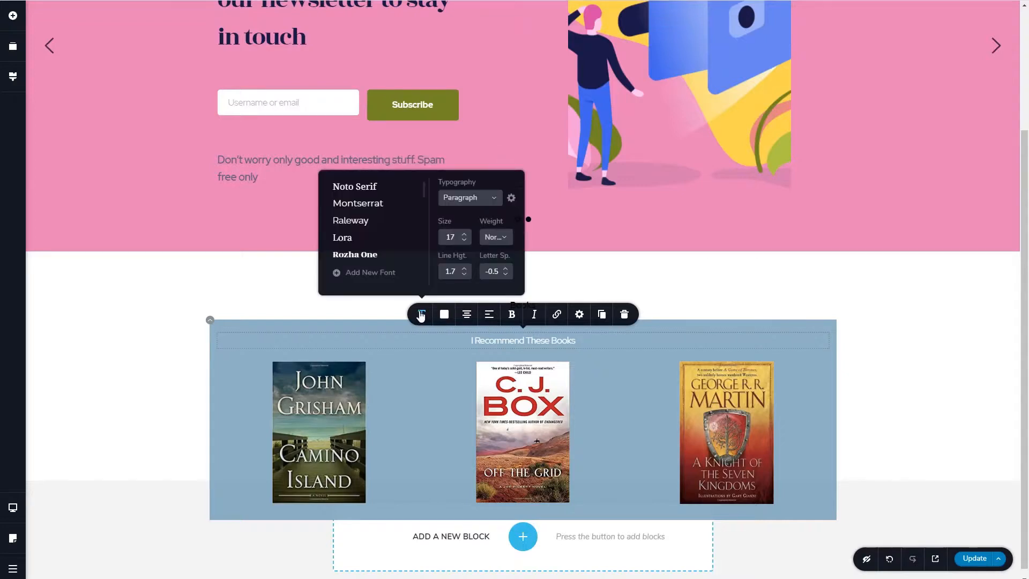
left_click(497, 197)
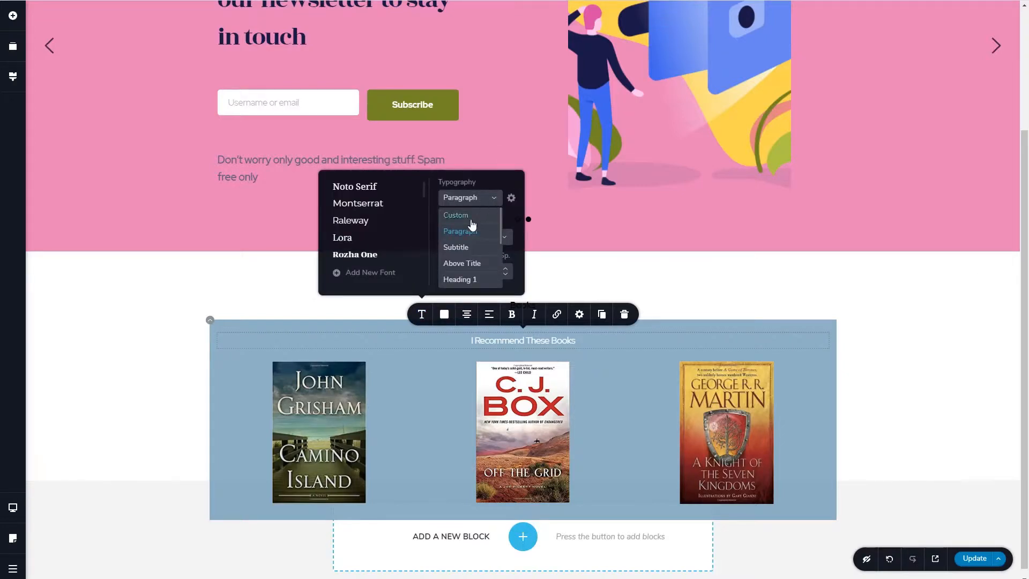
scroll(468, 252, "down", 2)
left_click(469, 253)
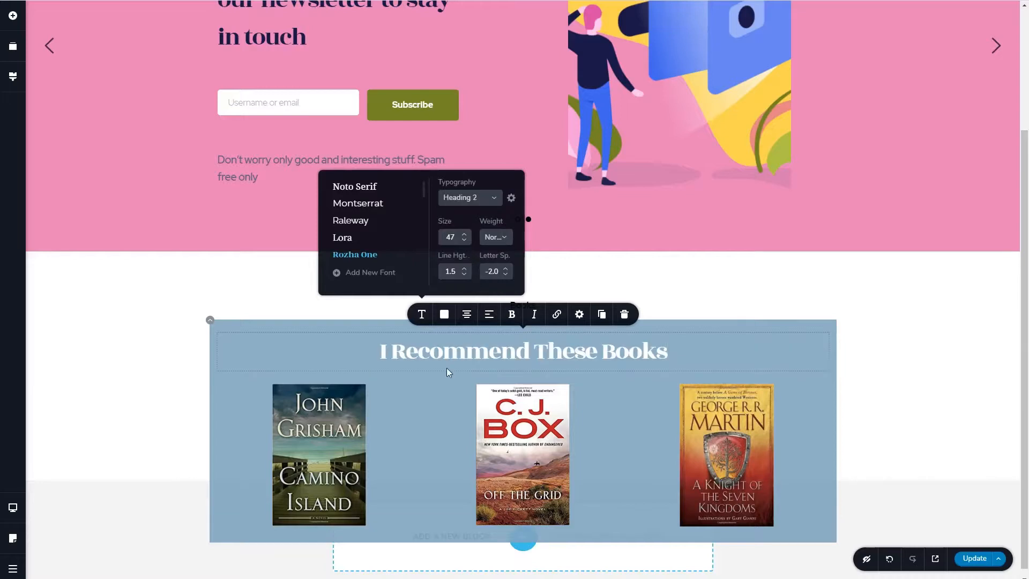
left_click(446, 396)
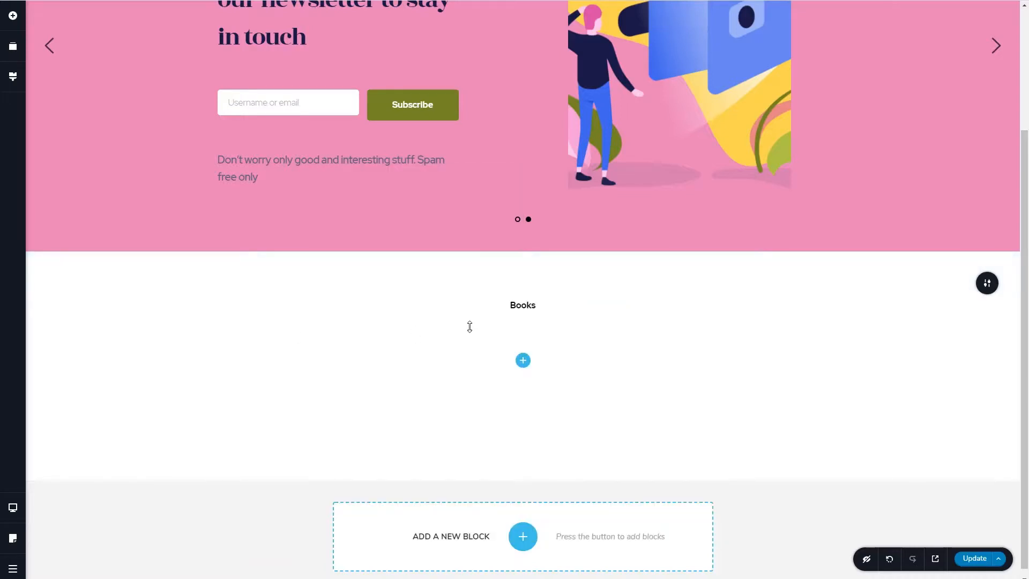
left_click(509, 310)
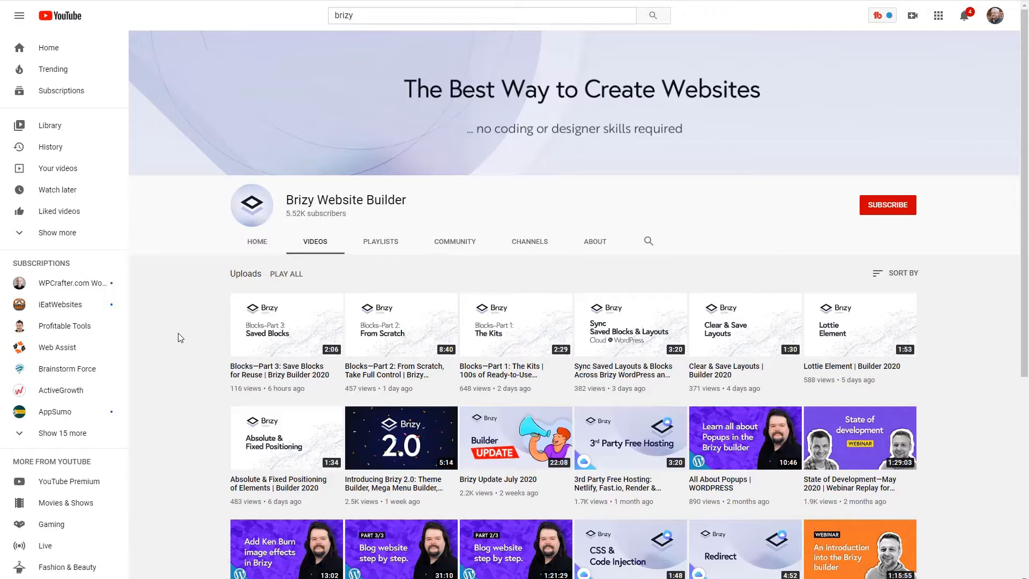
- Browse the uploaded tutorial videos on the Brizy Website Builder YouTube channel
scroll(180, 337, "down", 2)
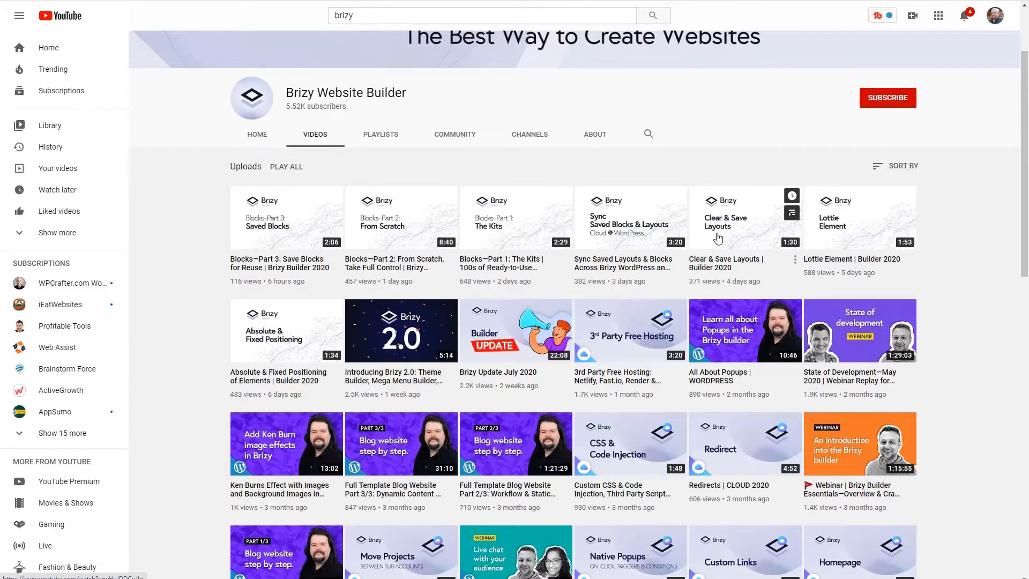
scroll(198, 267, "down", 3)
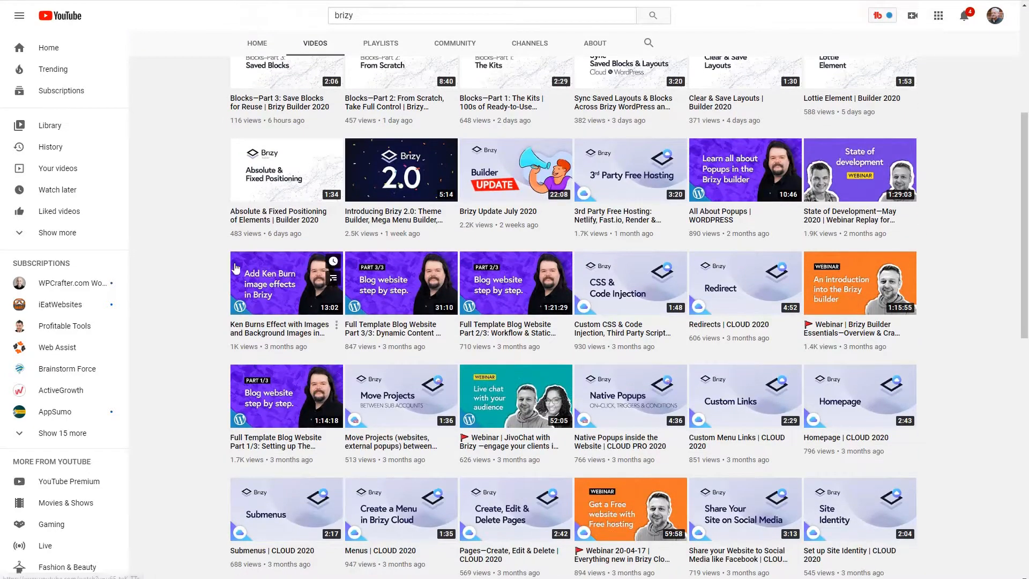
scroll(236, 268, "up", 2)
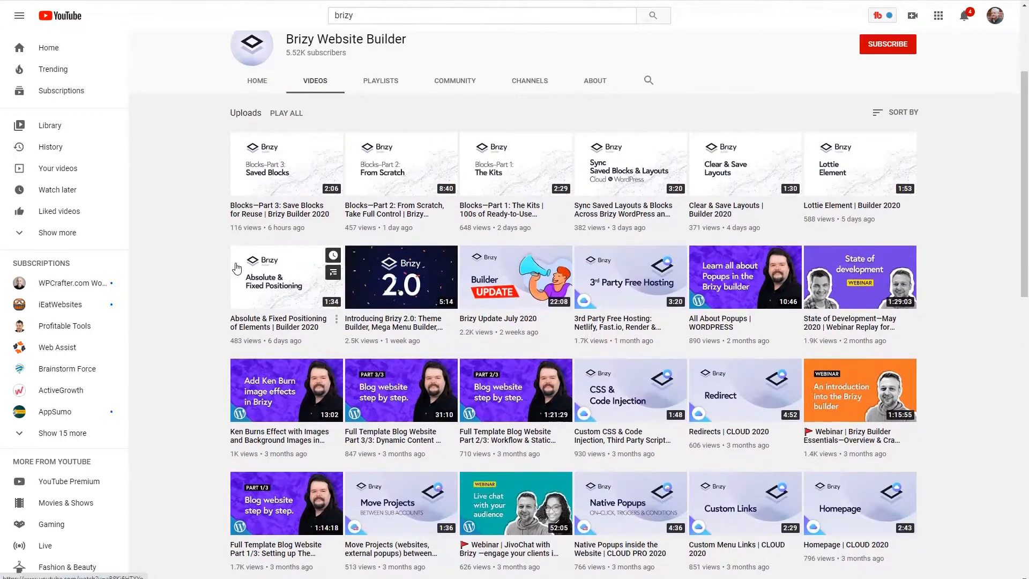
scroll(236, 268, "up", 3)
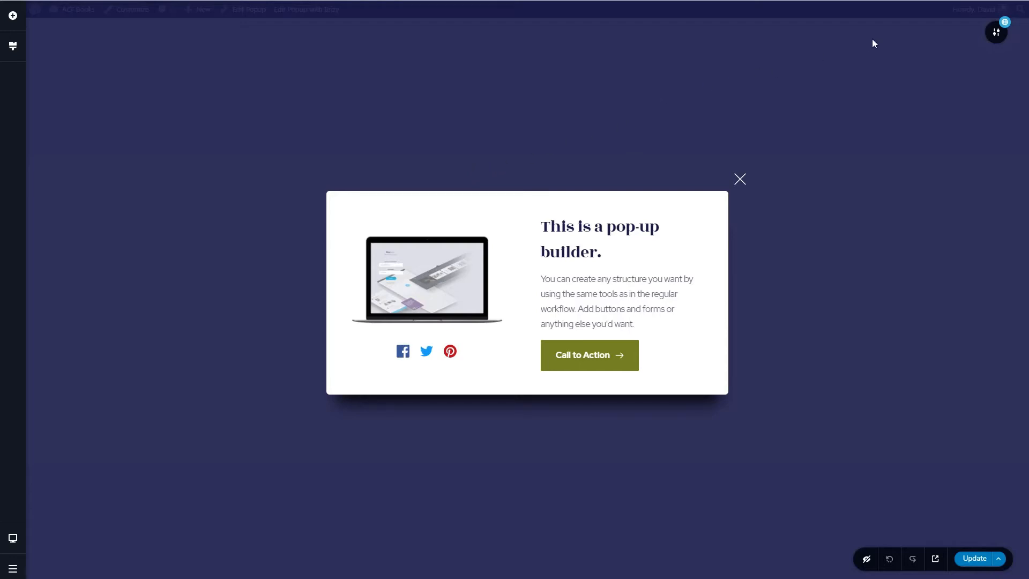
- Open the global pop-up's Display Conditions to examine what triggers it
left_click(995, 32)
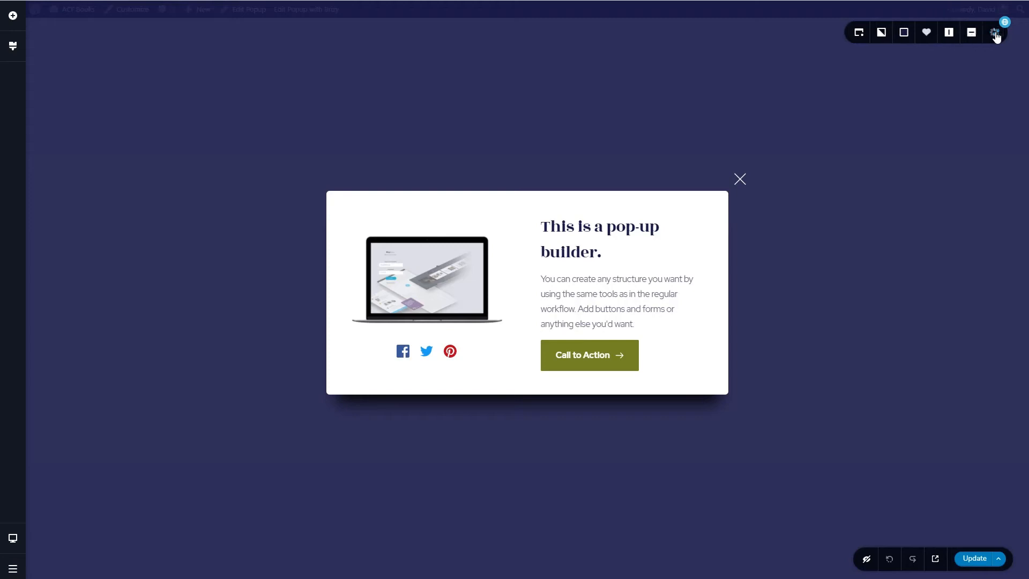
left_click(835, 32)
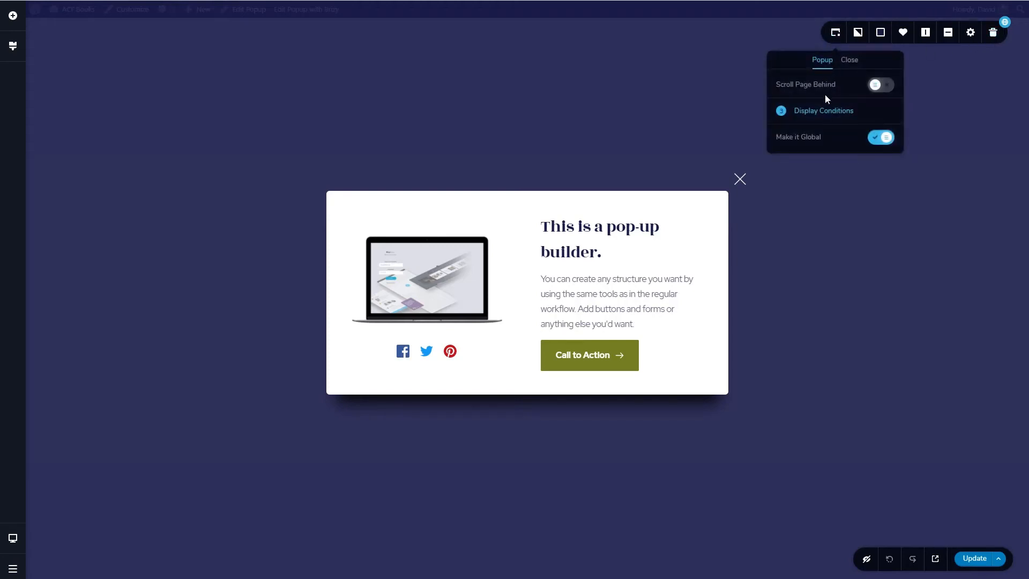
left_click(826, 116)
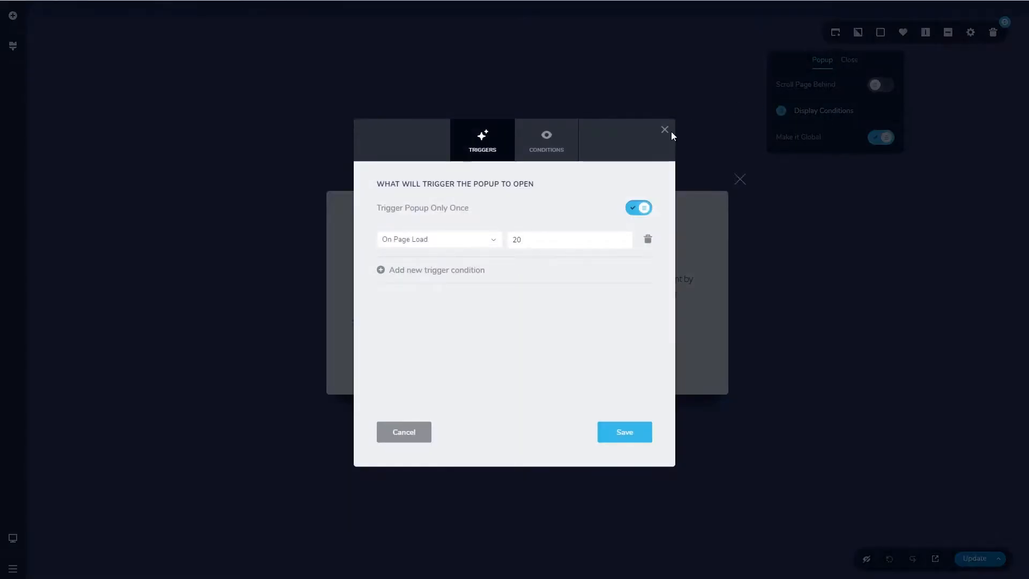